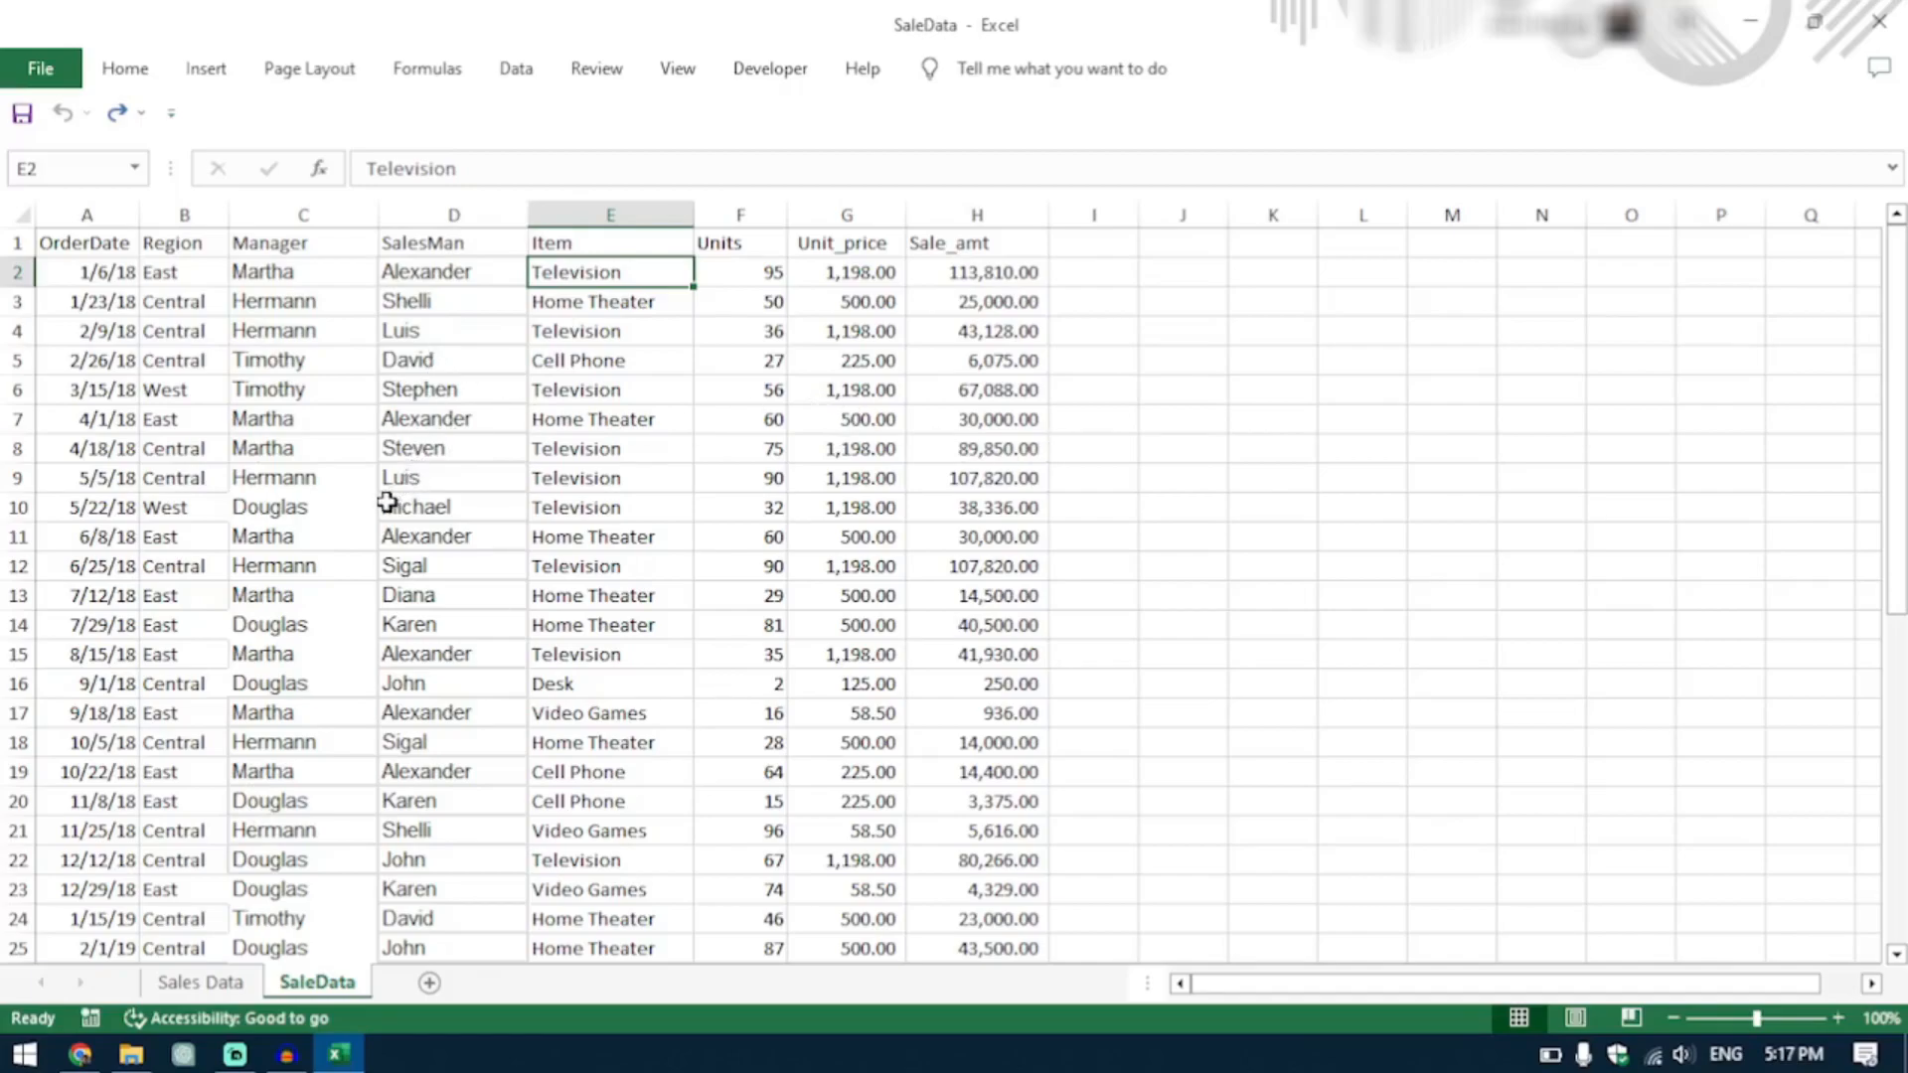
# Look through the sales records on the SaleData sheet from the first row to the last.
pyautogui.scroll(-6, 793, 610)
pyautogui.scroll(-3, 793, 611)
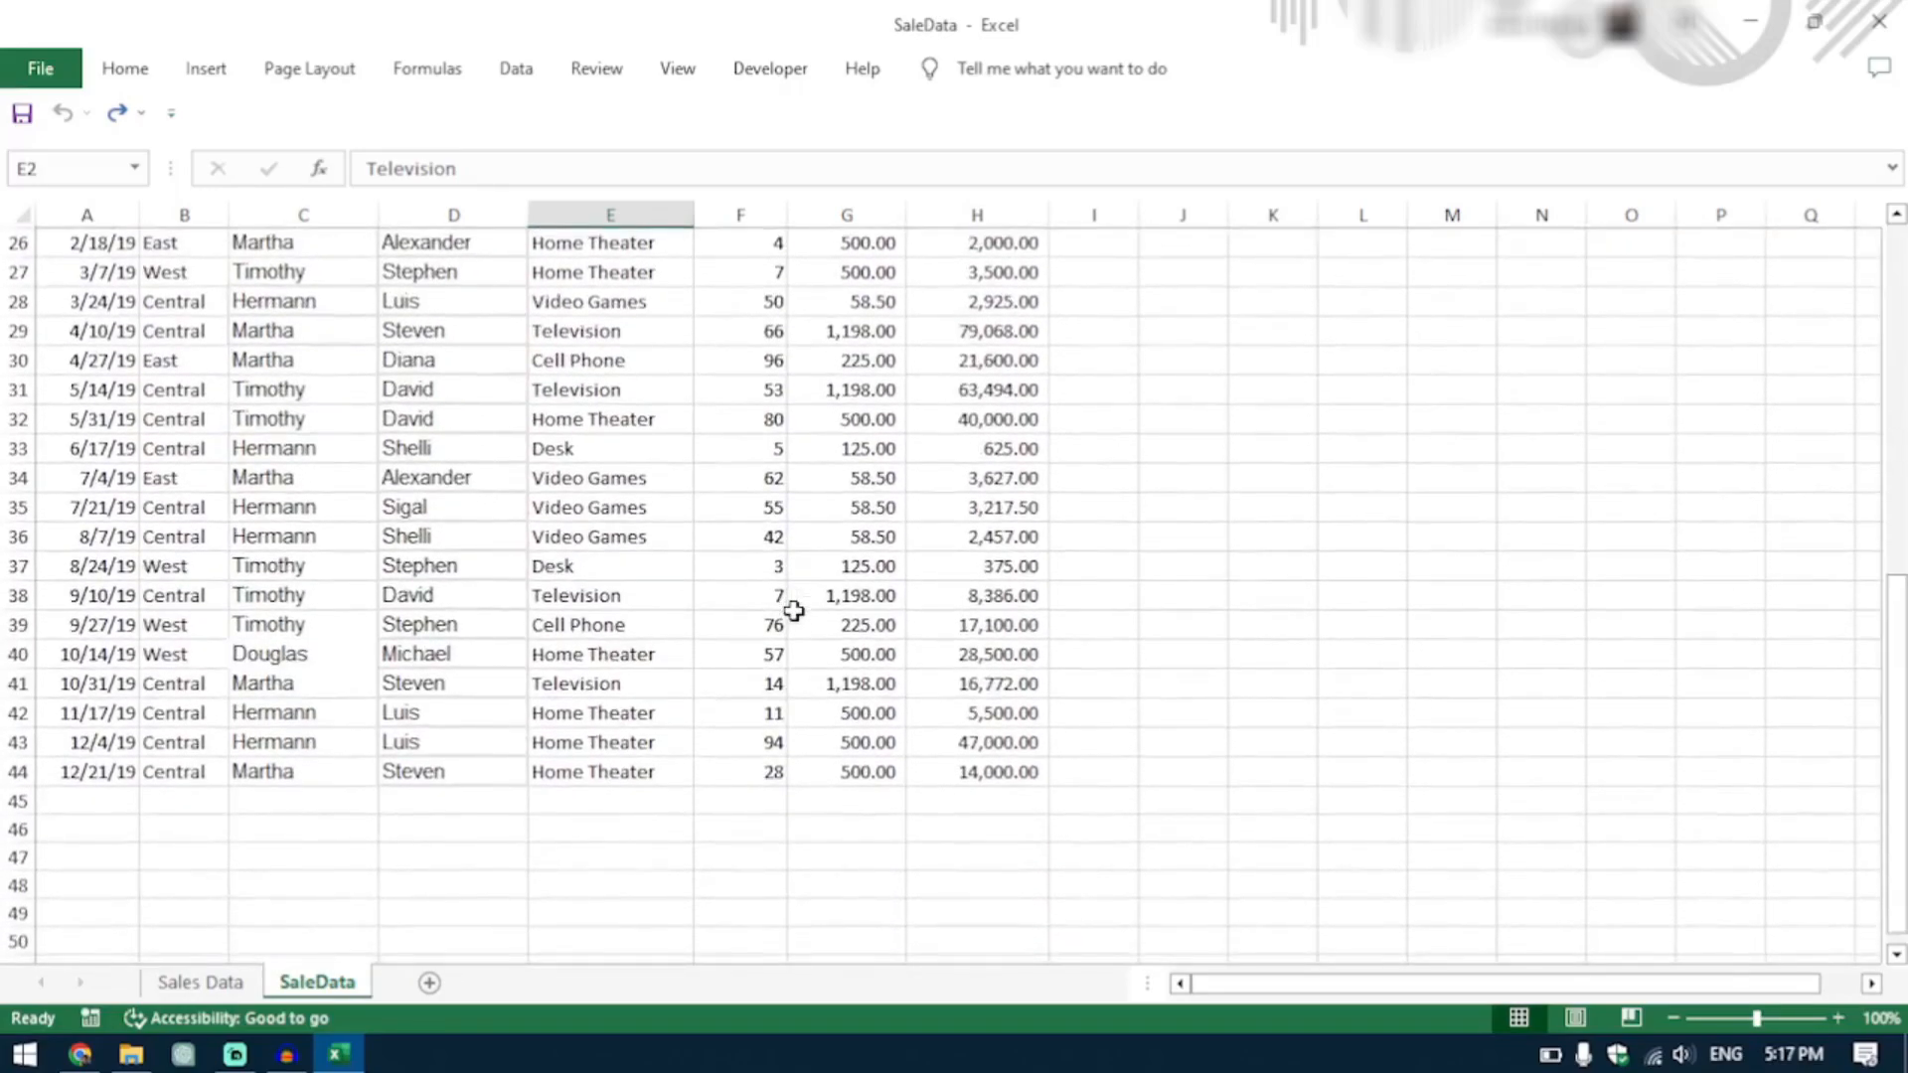
pyautogui.scroll(8, 793, 610)
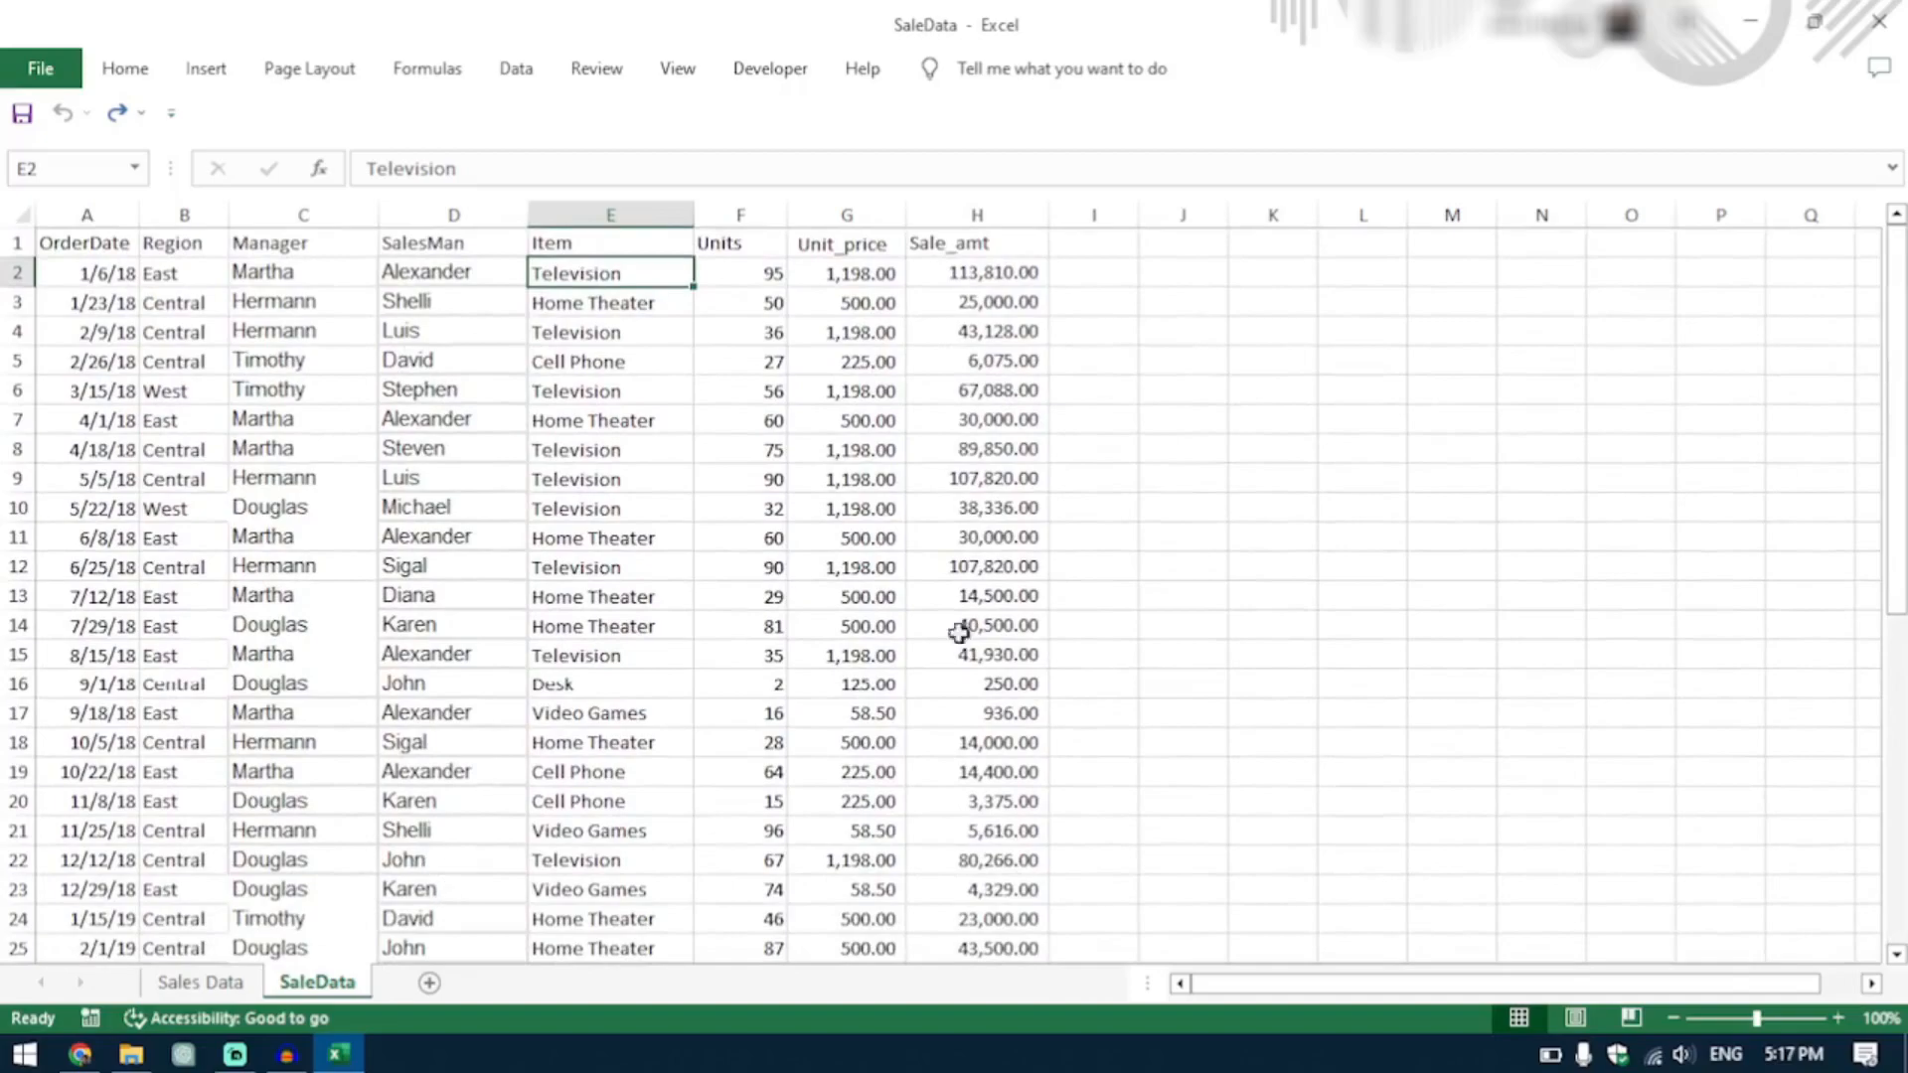
pyautogui.scroll(-8, 861, 778)
pyautogui.scroll(8, 861, 779)
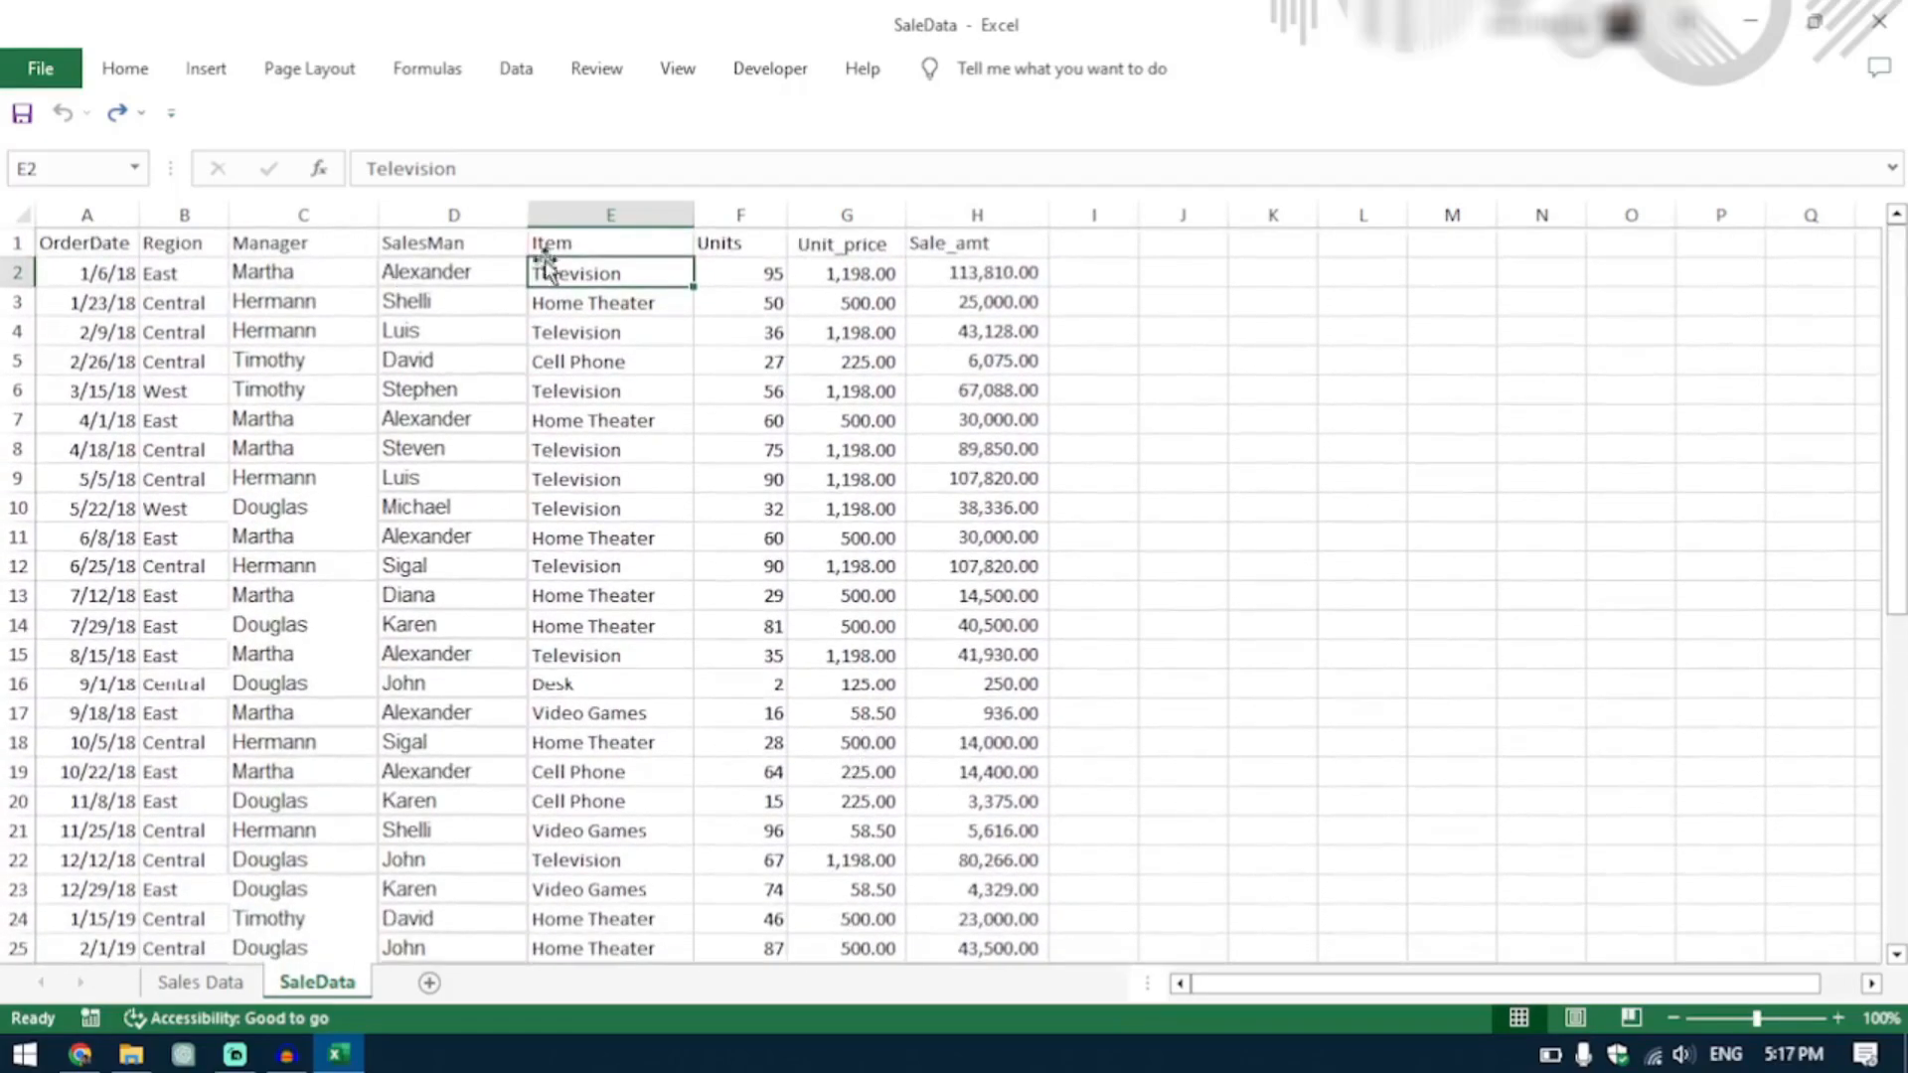
pyautogui.scroll(-10, 780, 854)
pyautogui.scroll(10, 781, 857)
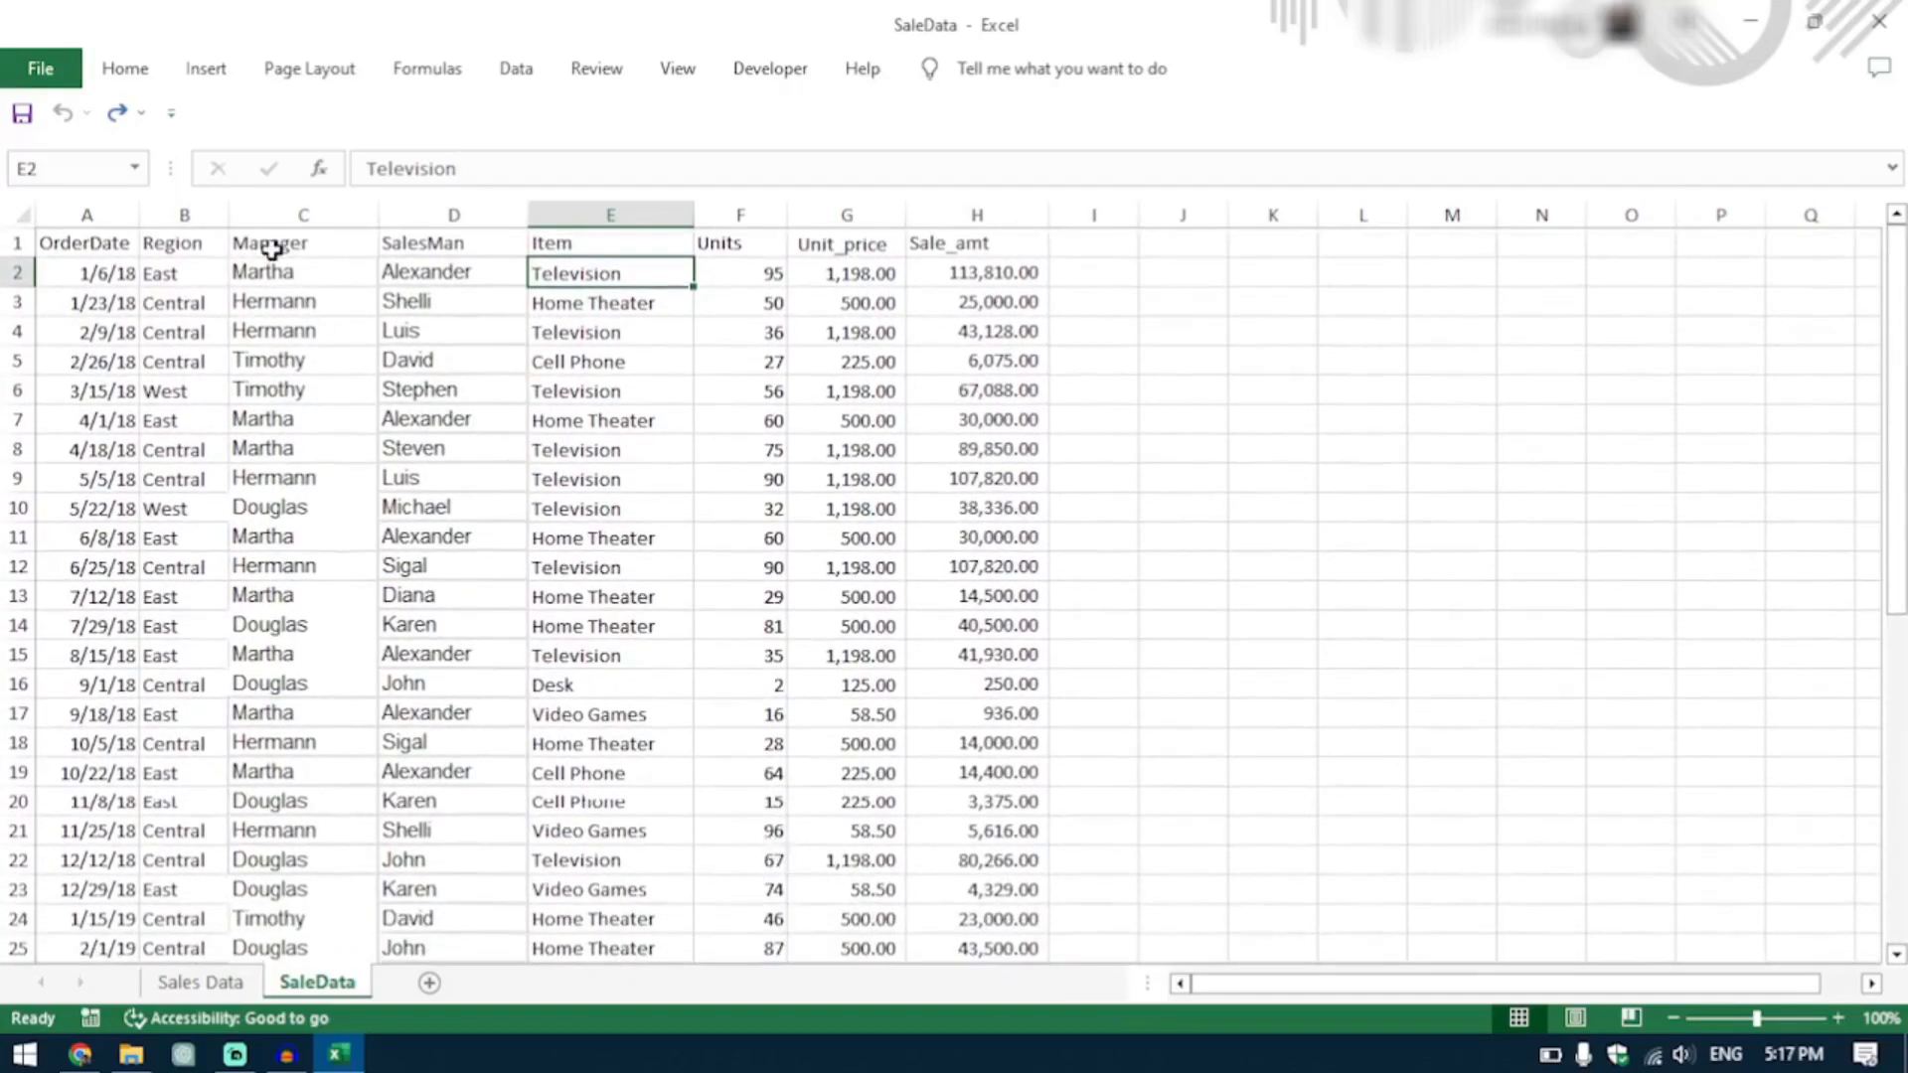
# Convert the sales data range into a table using its header row, and review the formatted rows.
pyautogui.click(227, 73)
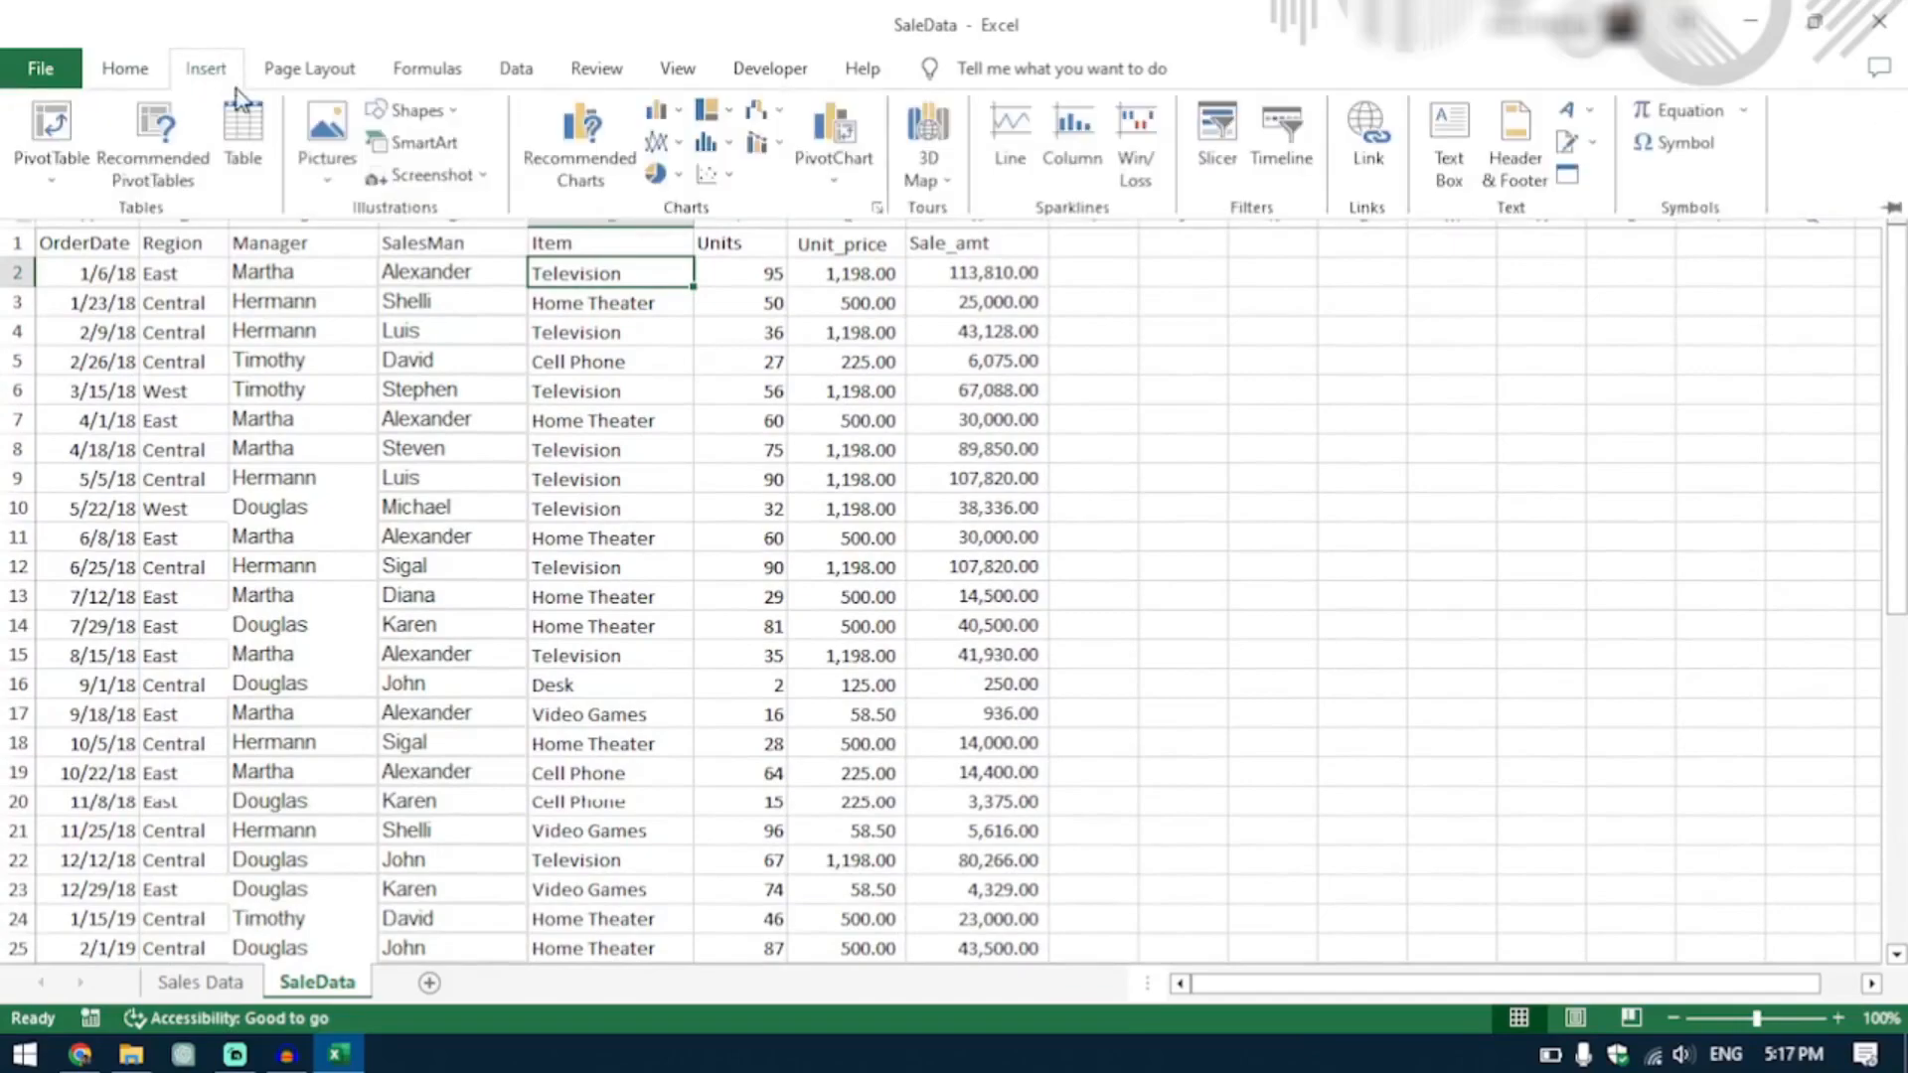
pyautogui.click(247, 151)
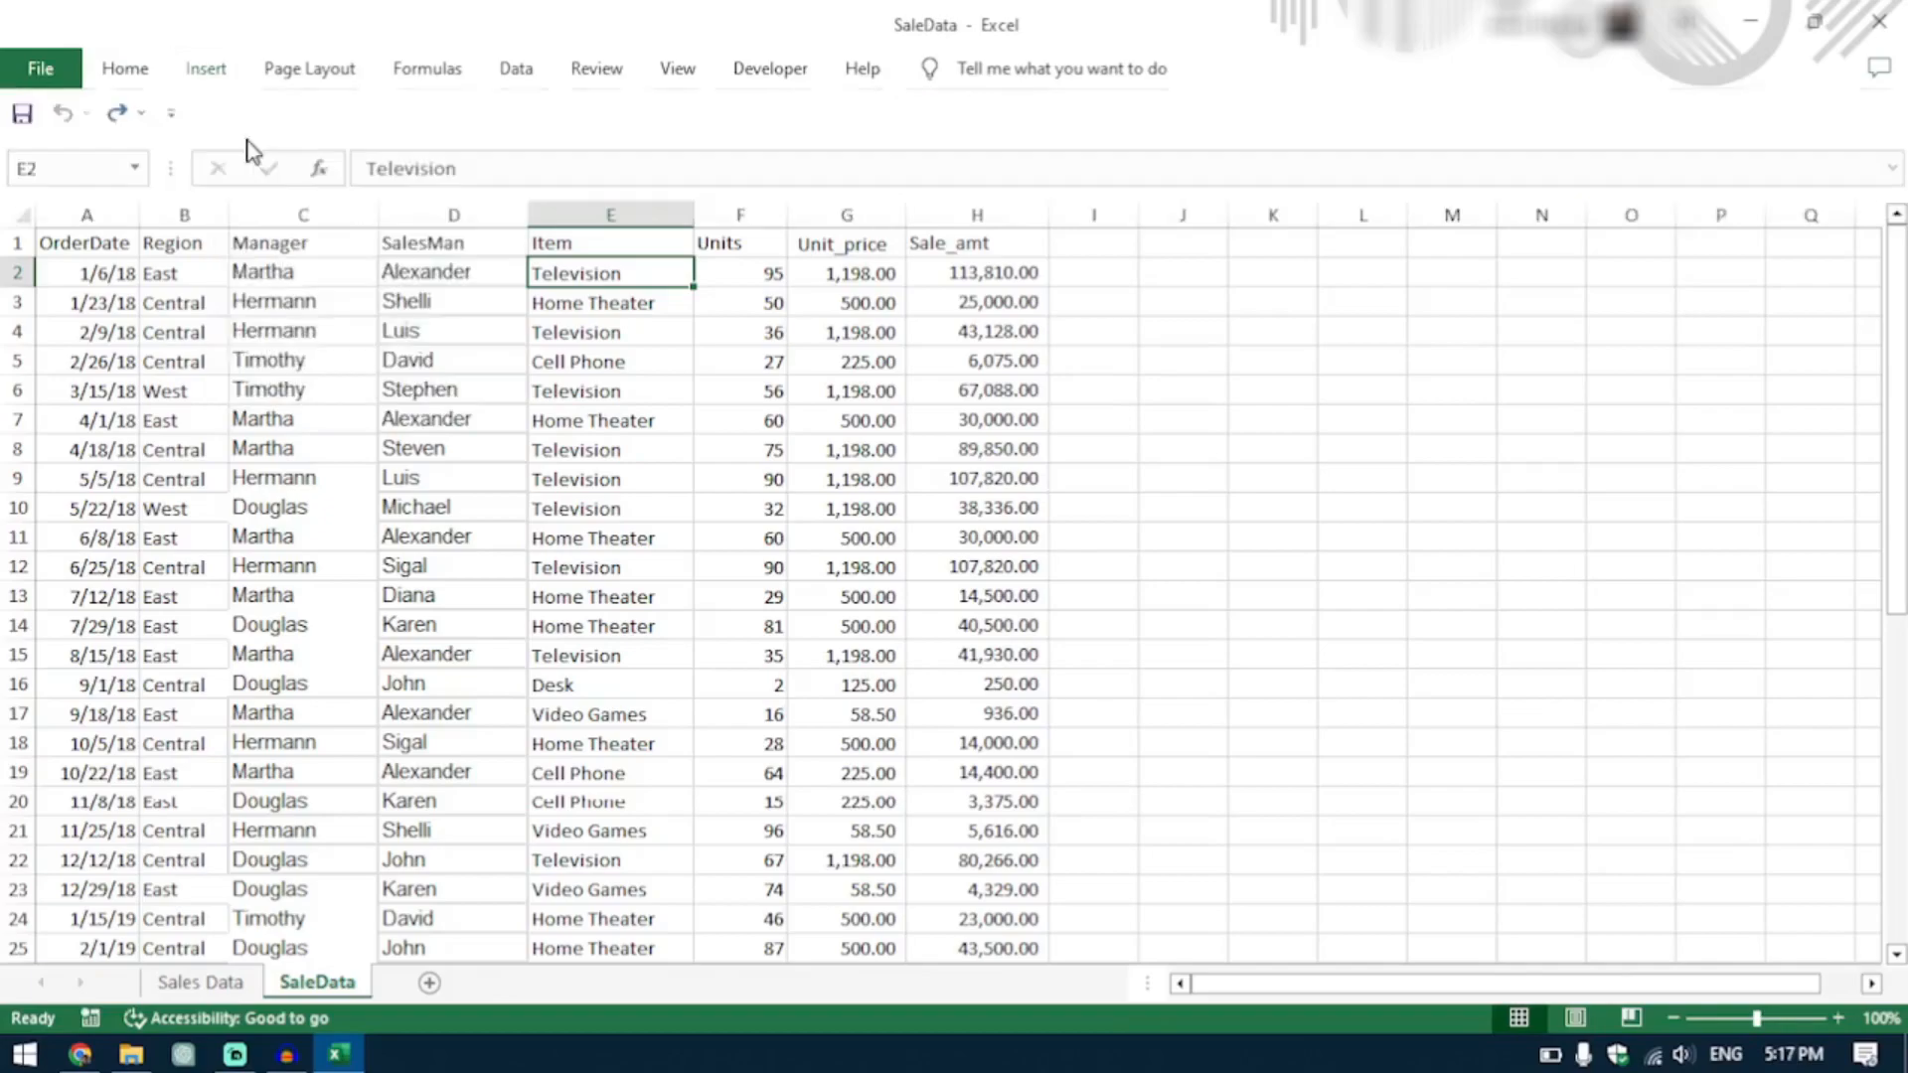
pyautogui.click(1260, 557)
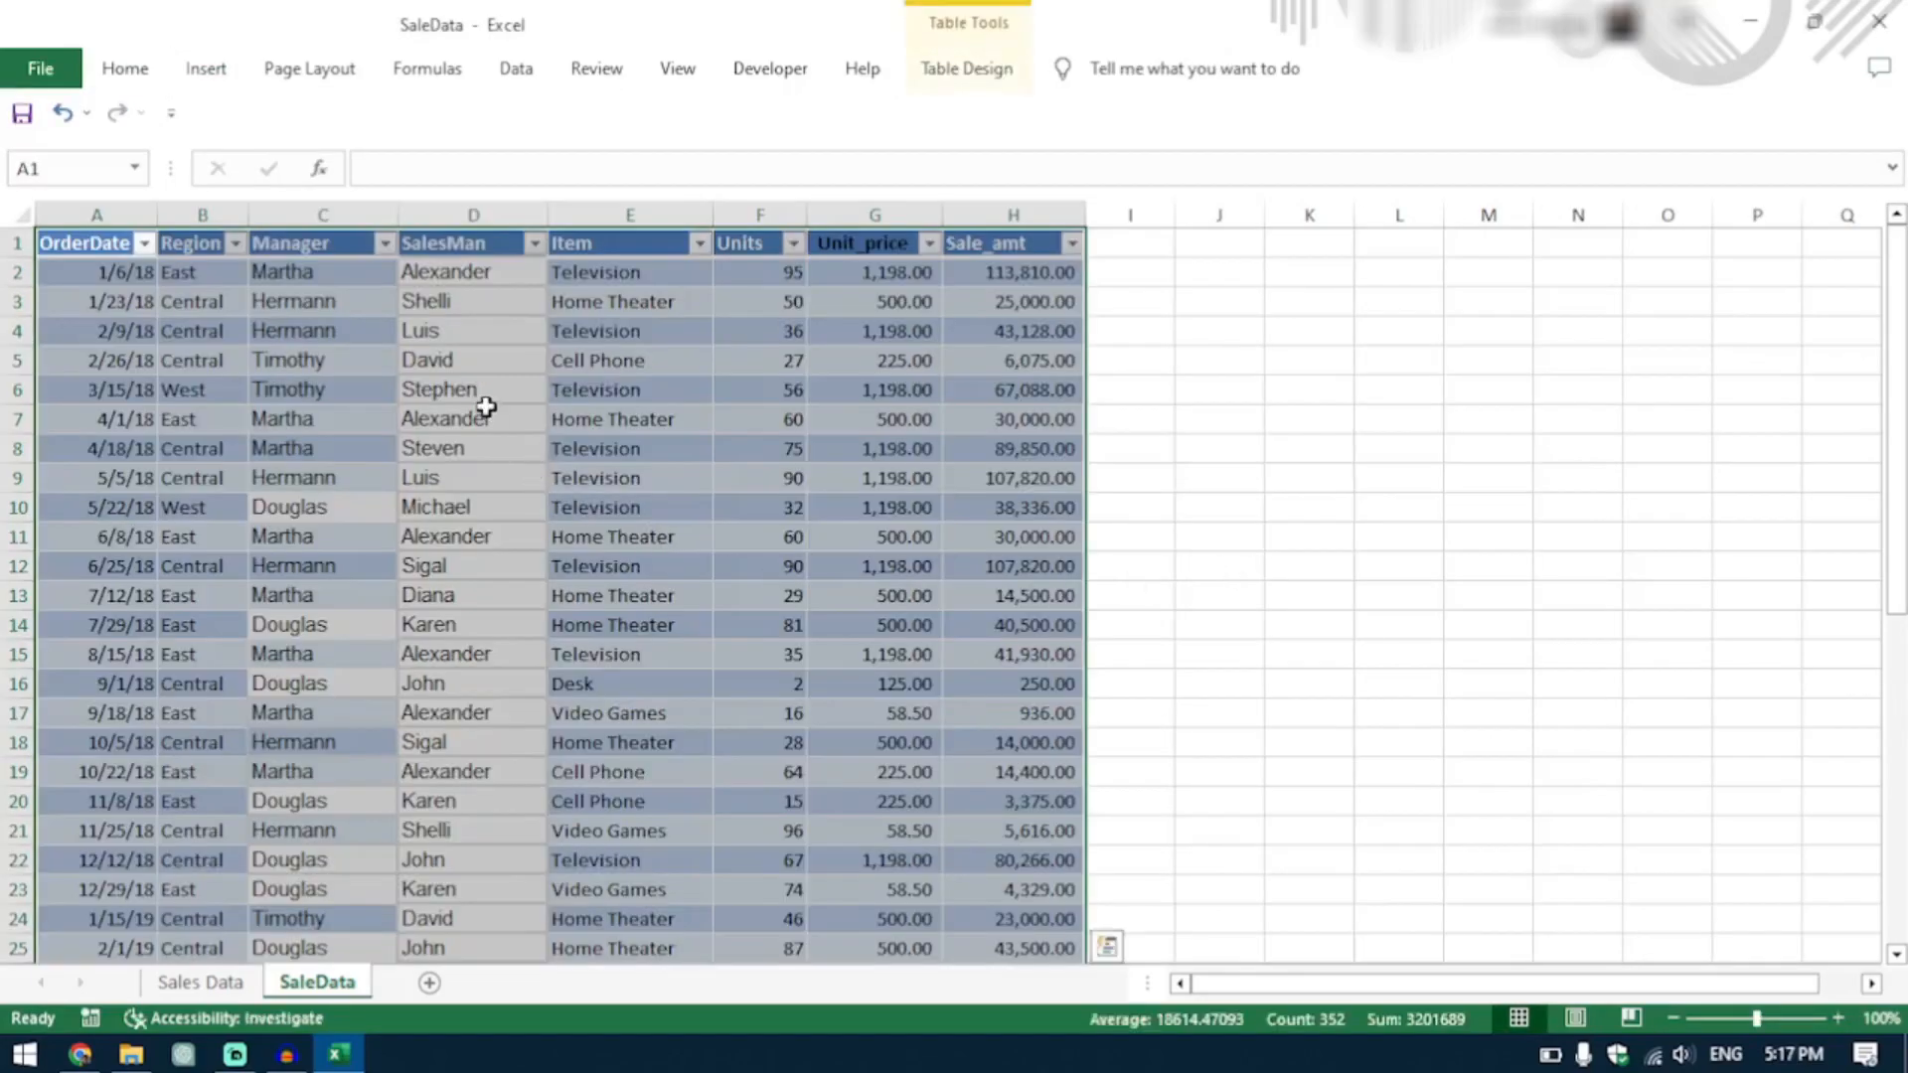
pyautogui.click(608, 360)
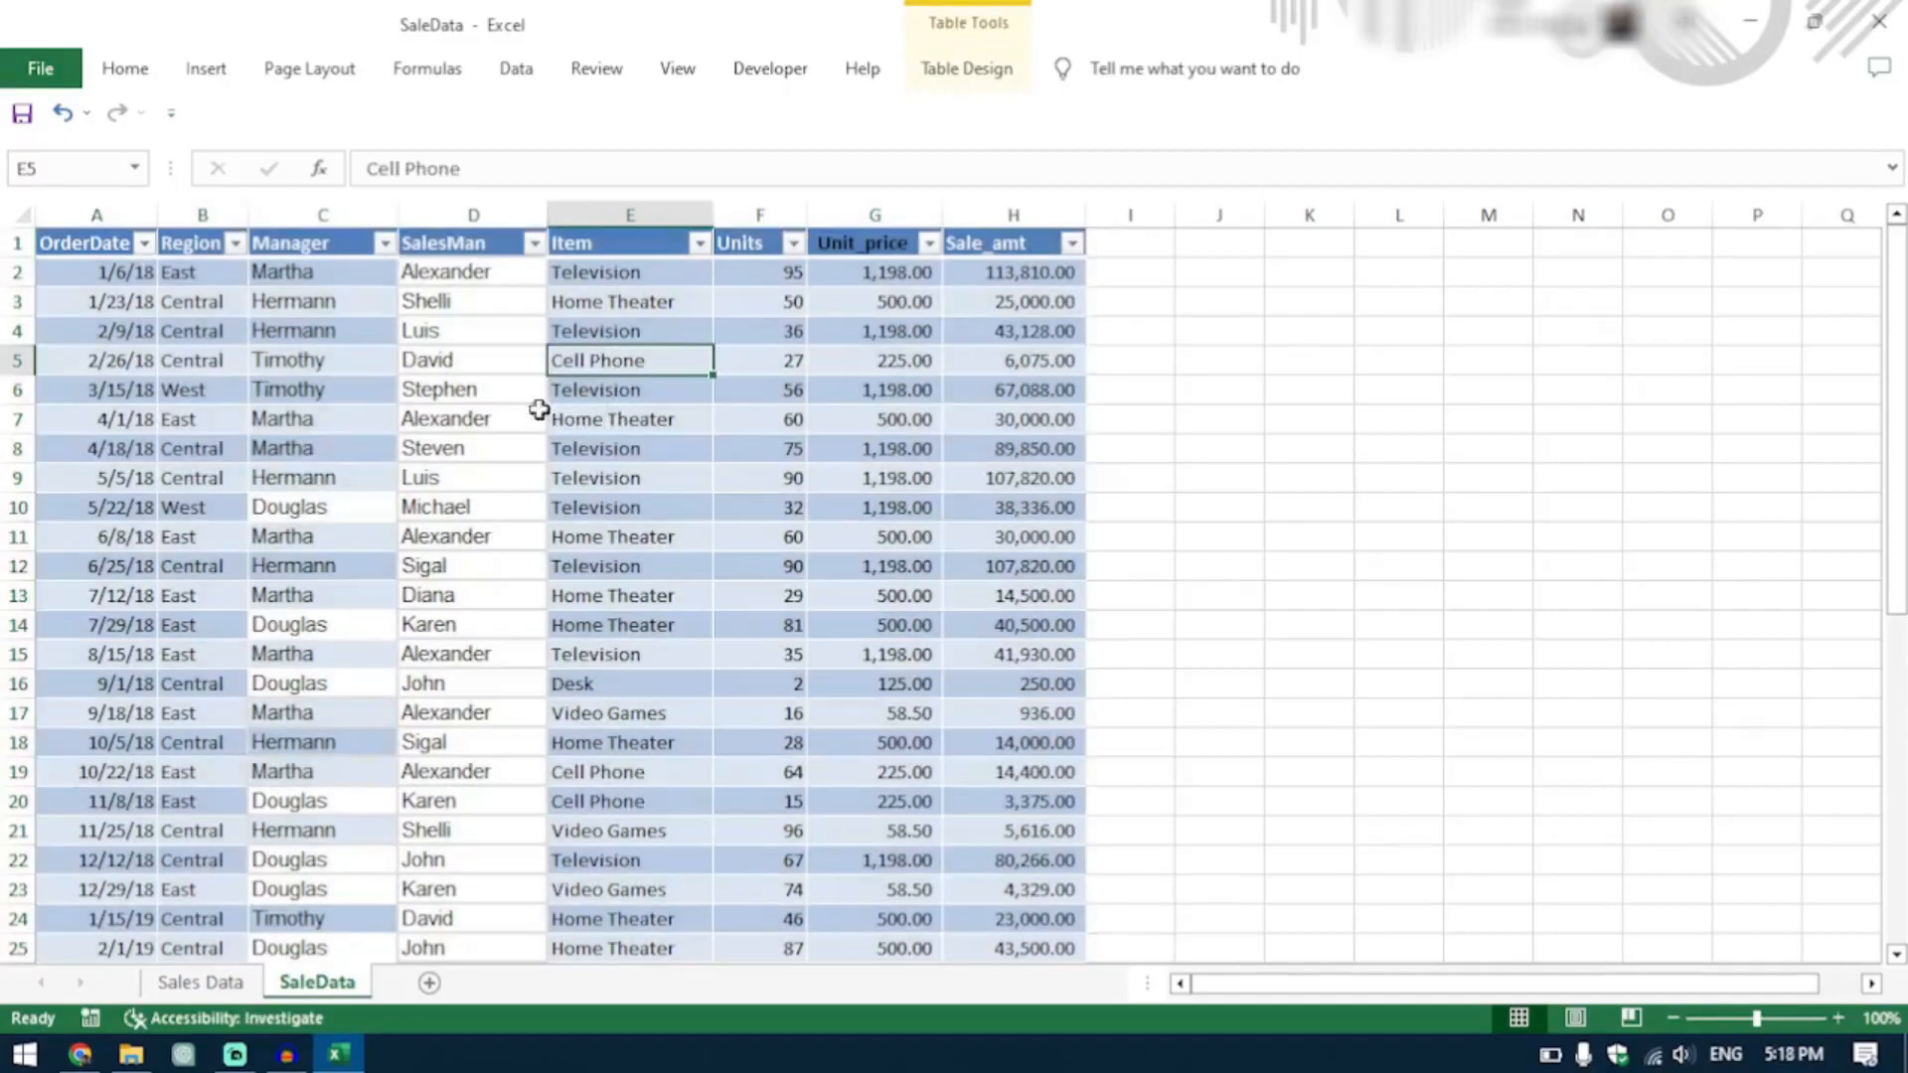
pyautogui.scroll(-10, 464, 756)
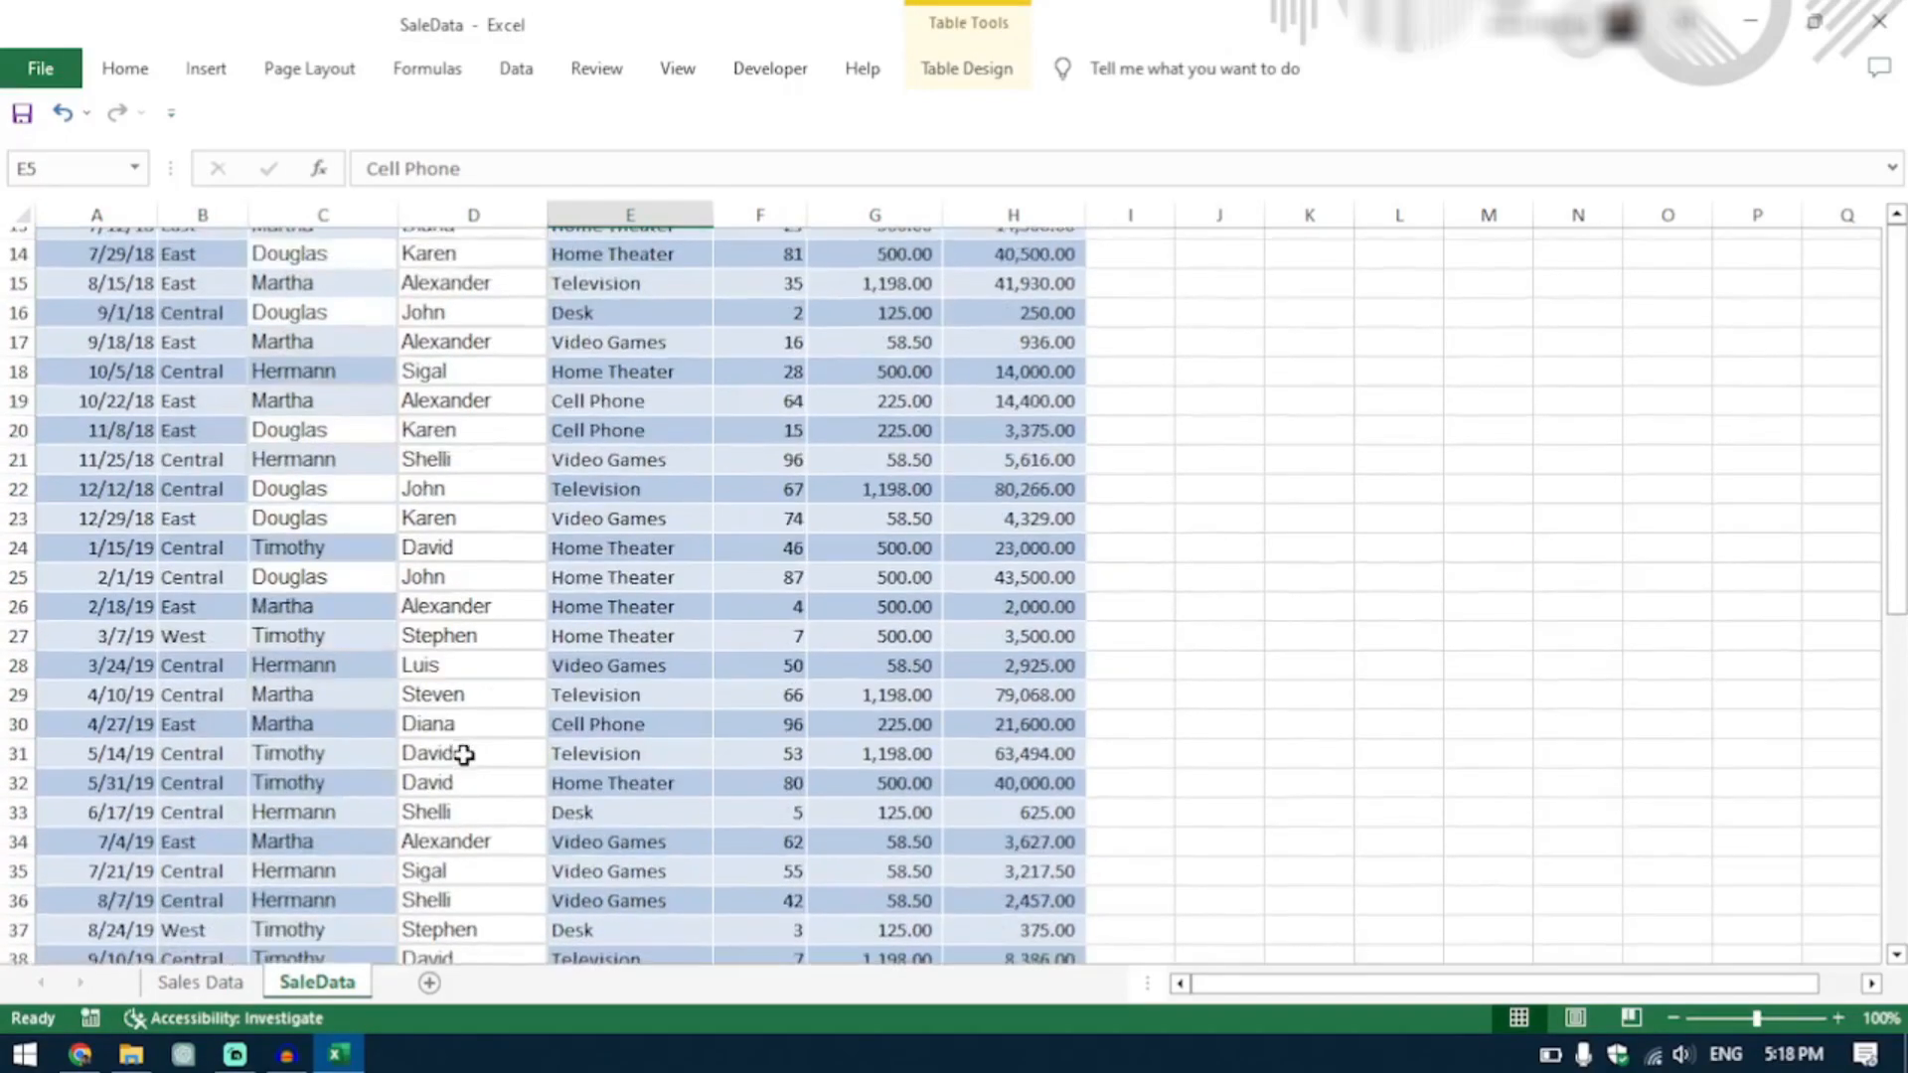
pyautogui.scroll(10, 464, 755)
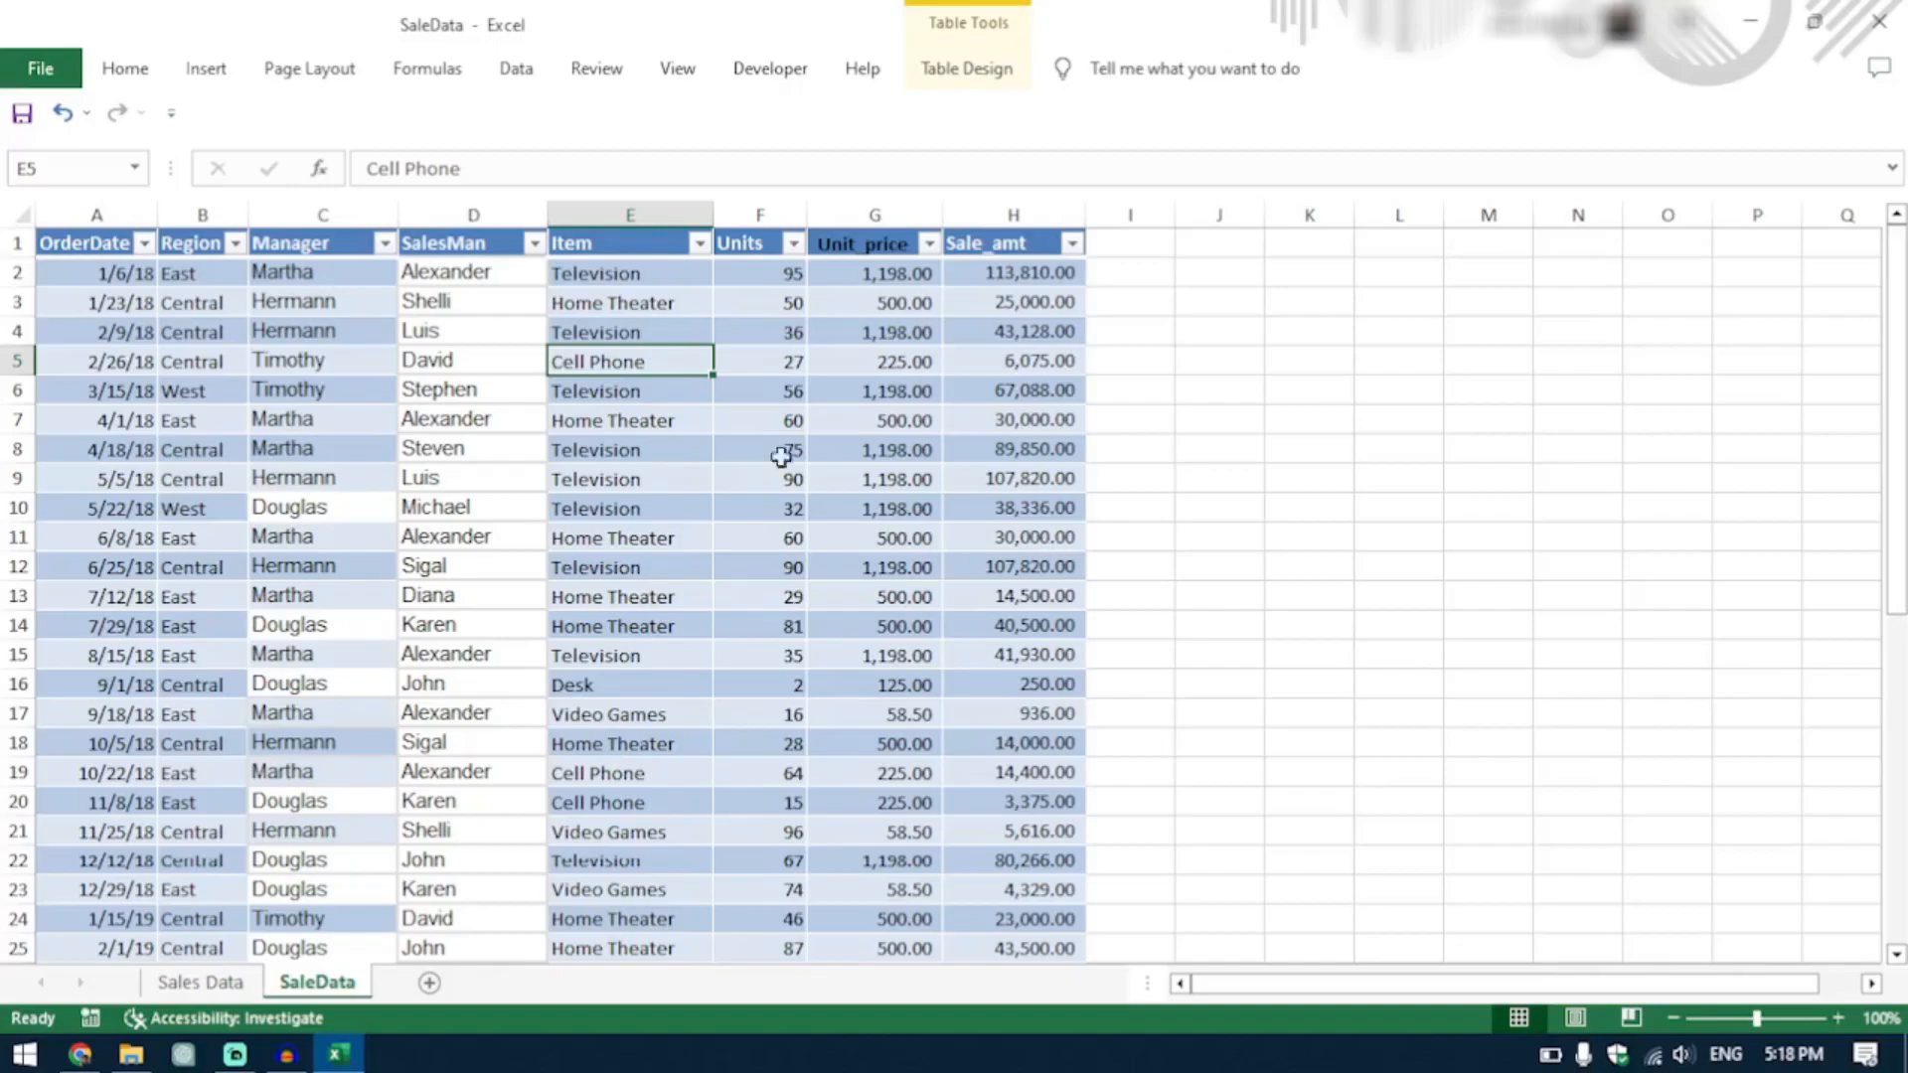
# Filter the table's Item column to exclude Home Theater and review the remaining rows.
pyautogui.click(700, 247)
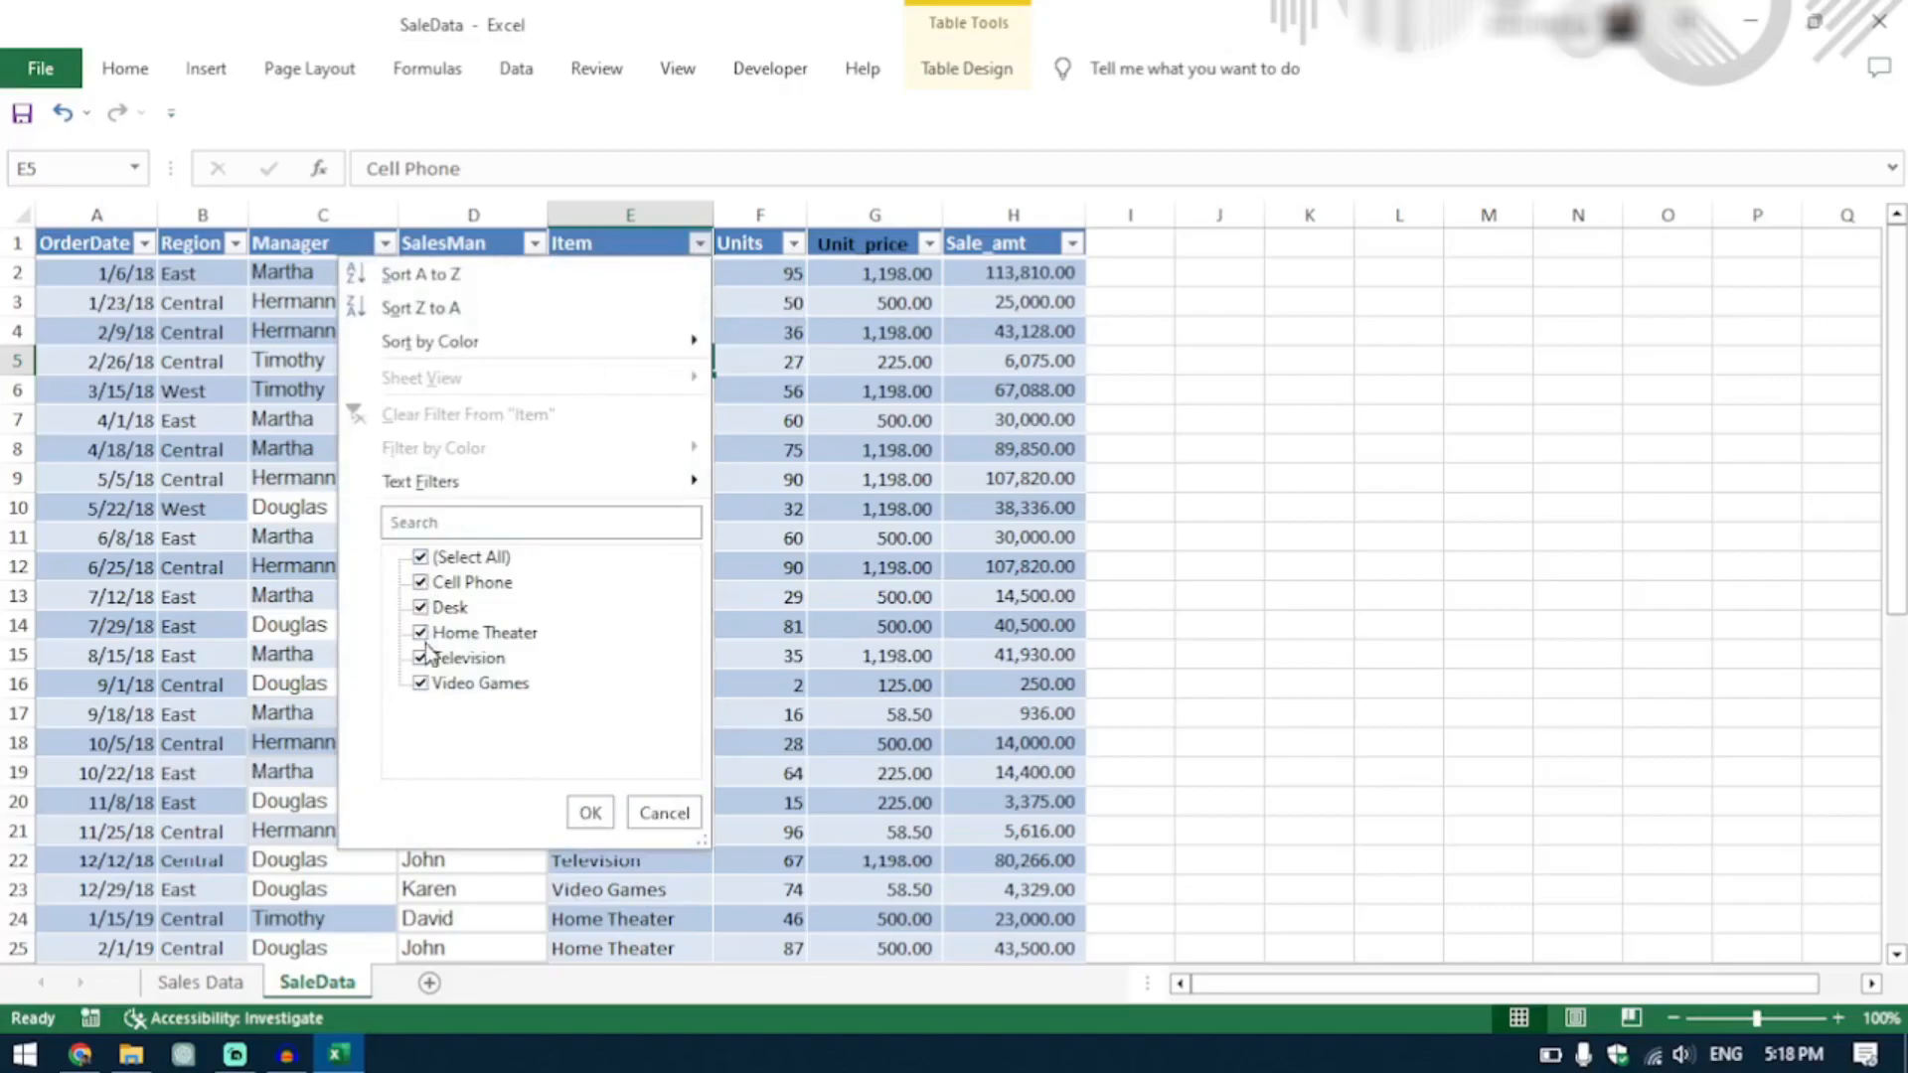
pyautogui.click(422, 636)
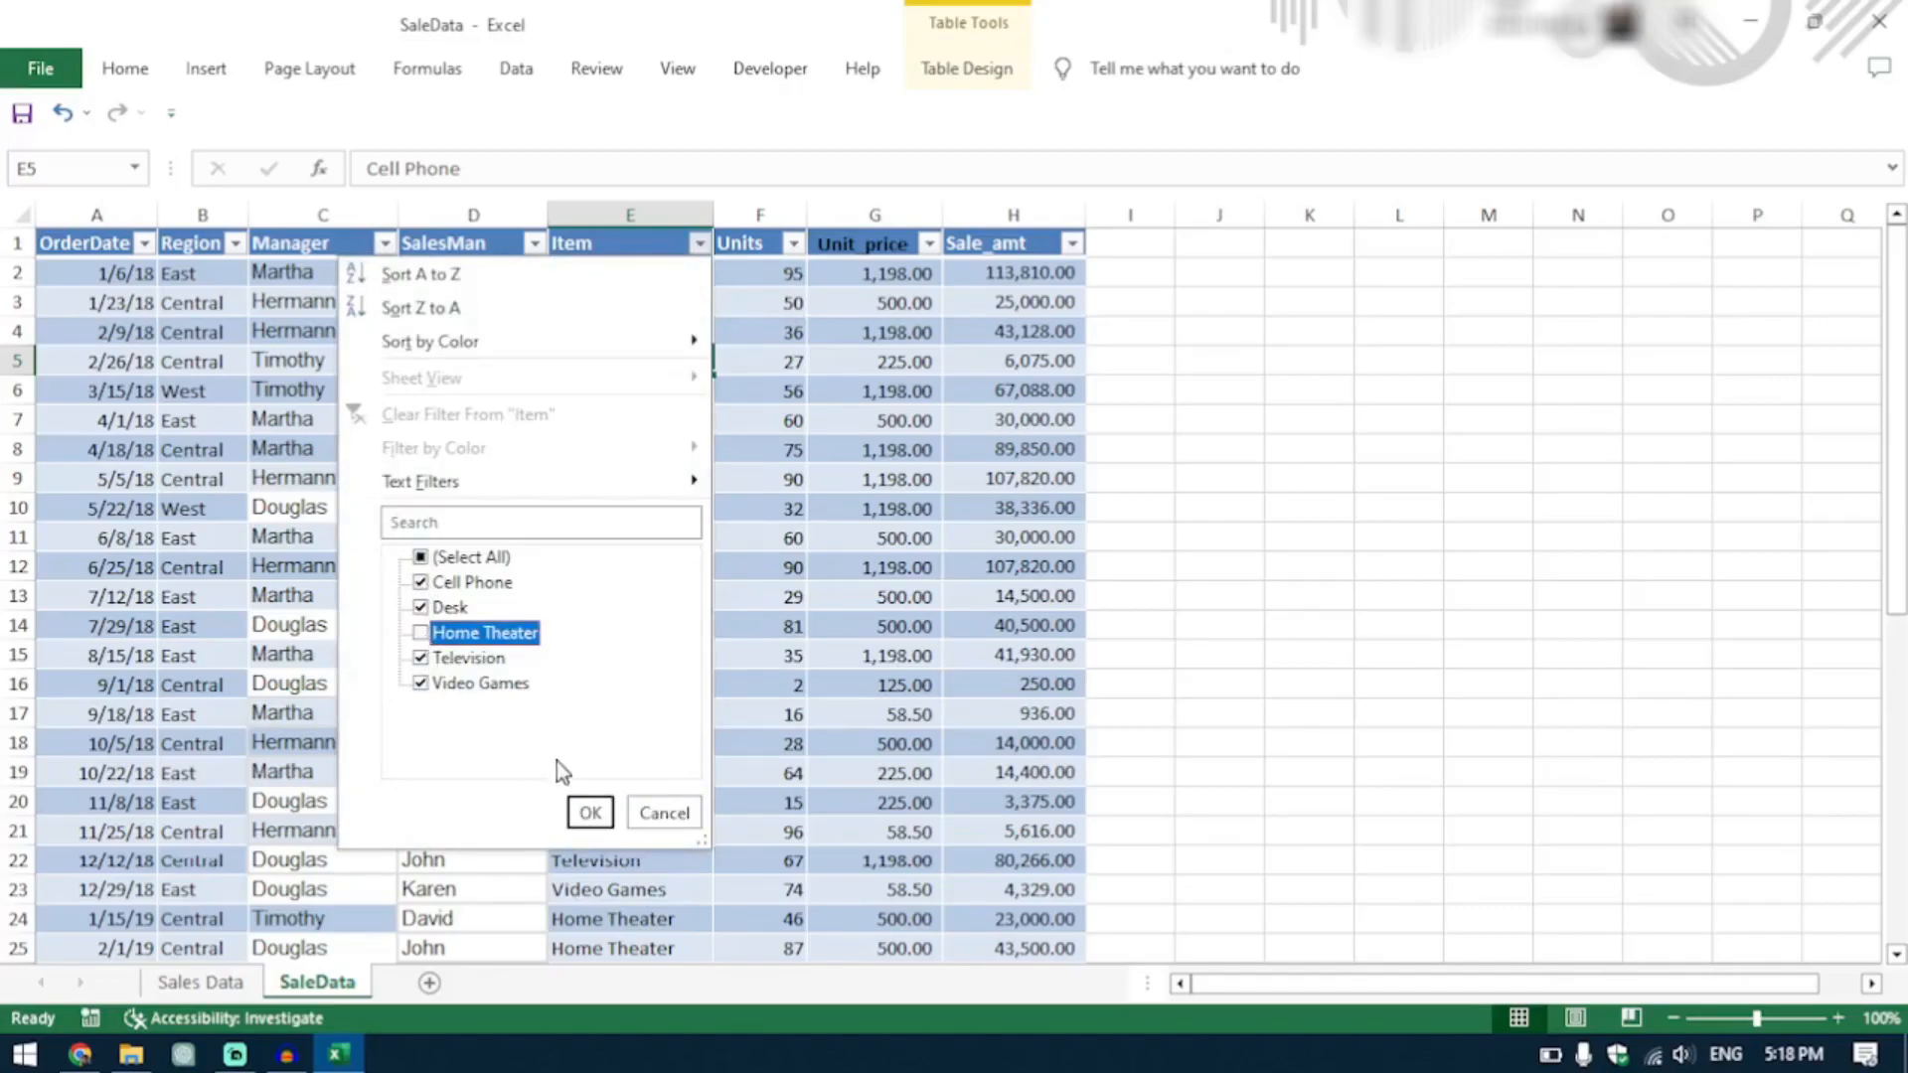
pyautogui.click(591, 815)
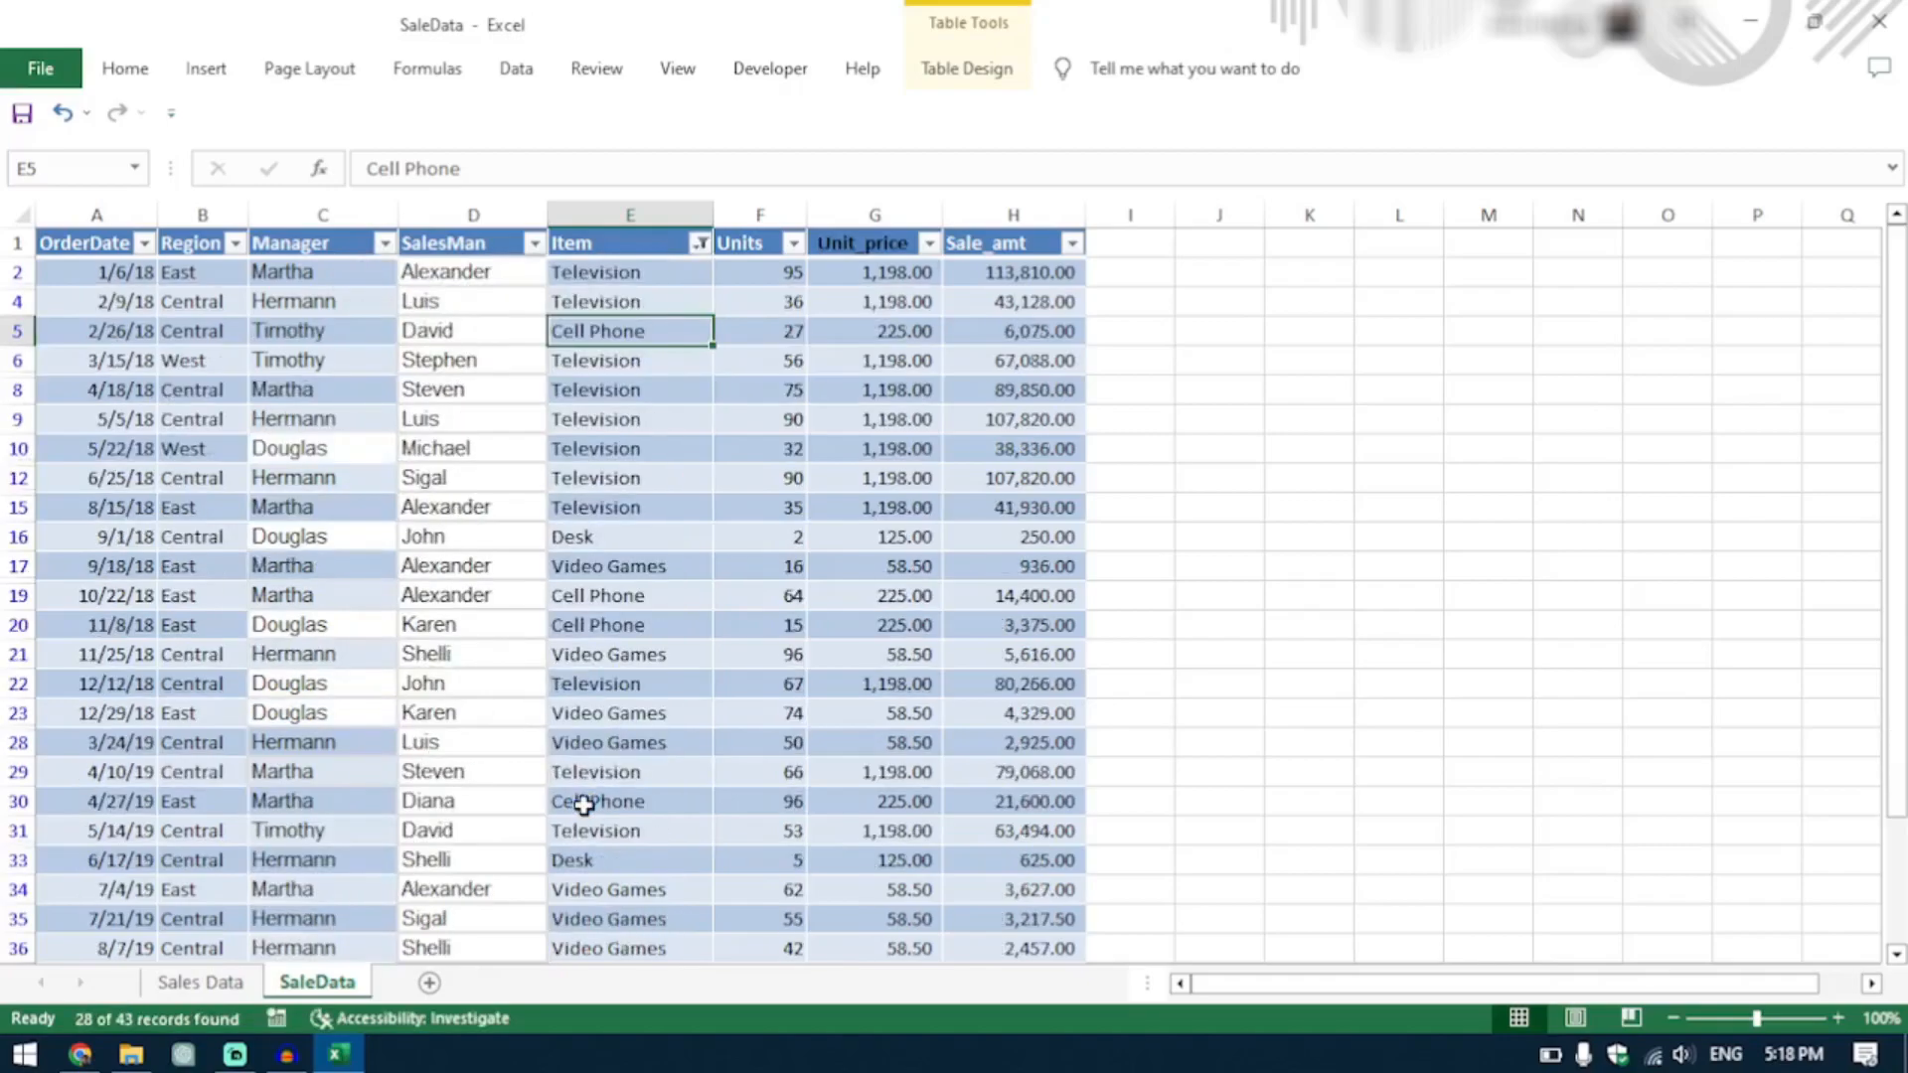
pyautogui.scroll(-5, 747, 610)
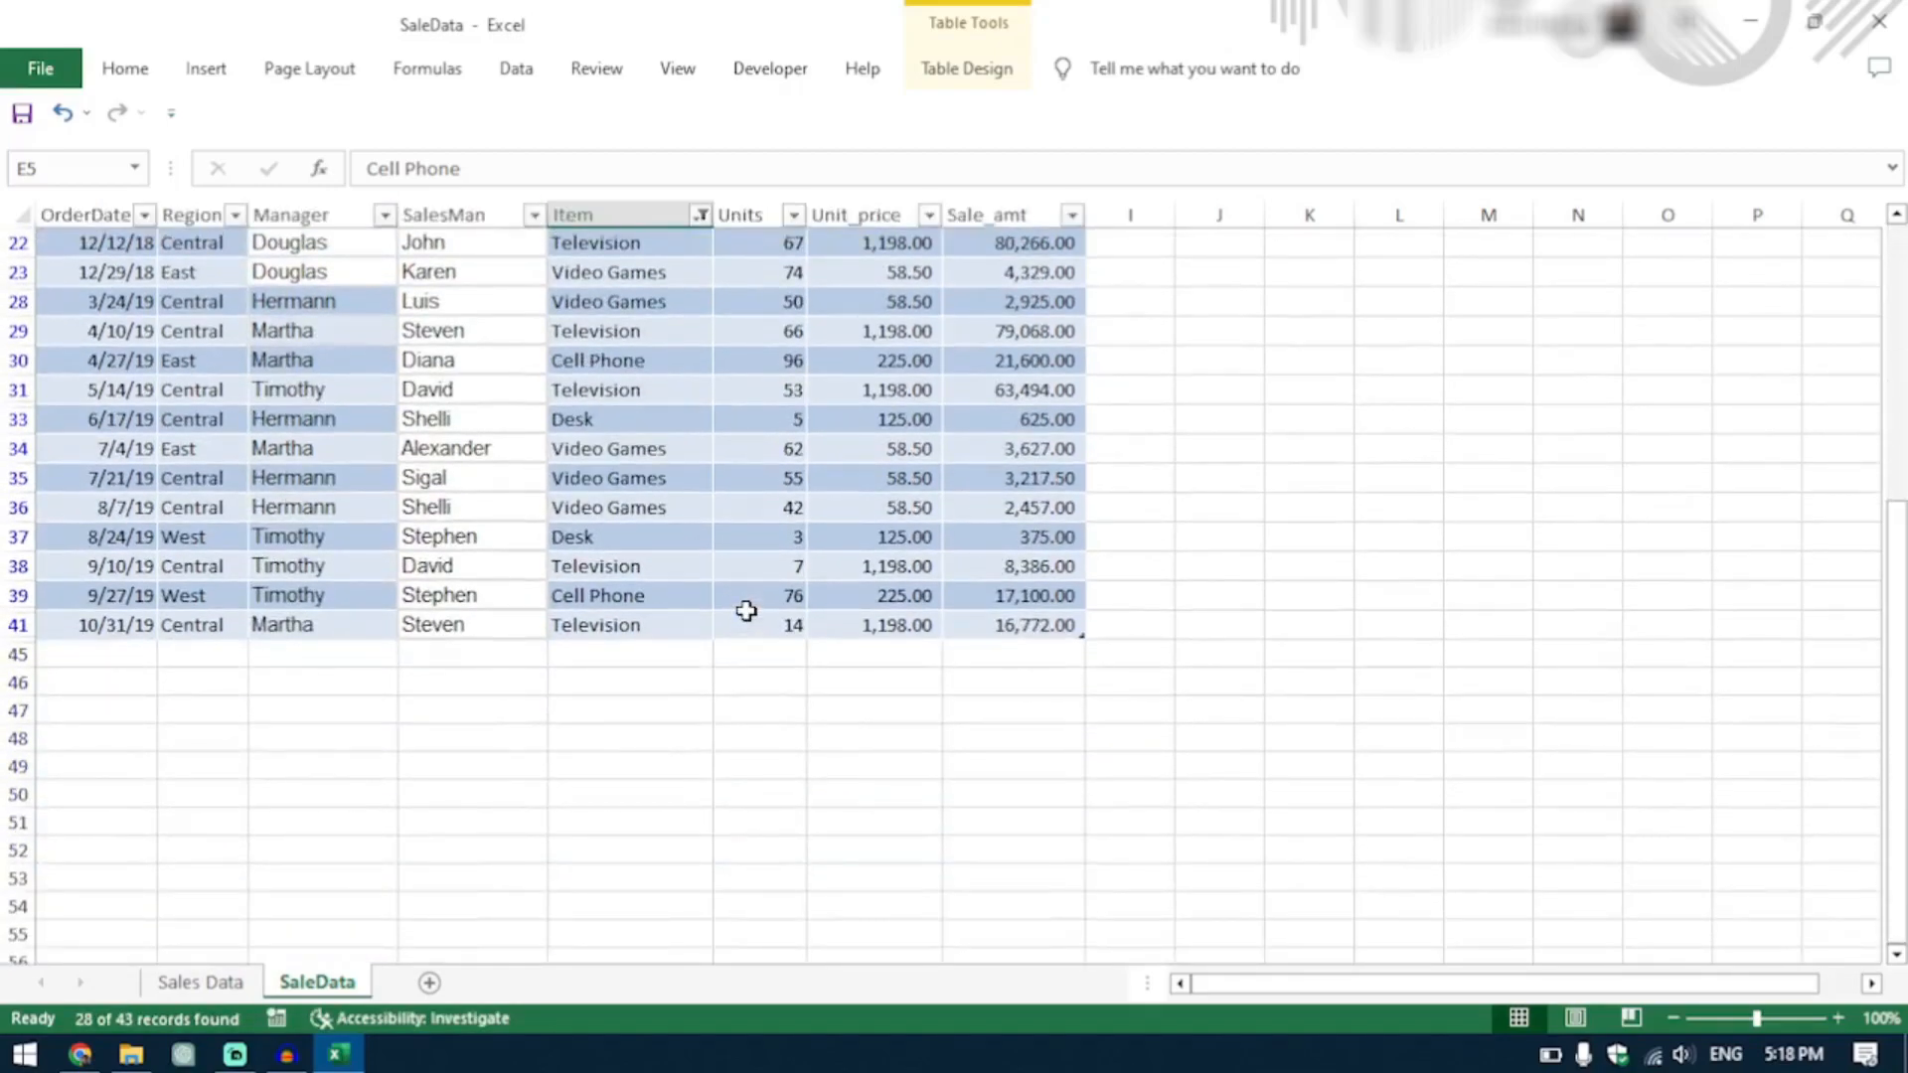
pyautogui.scroll(5, 746, 610)
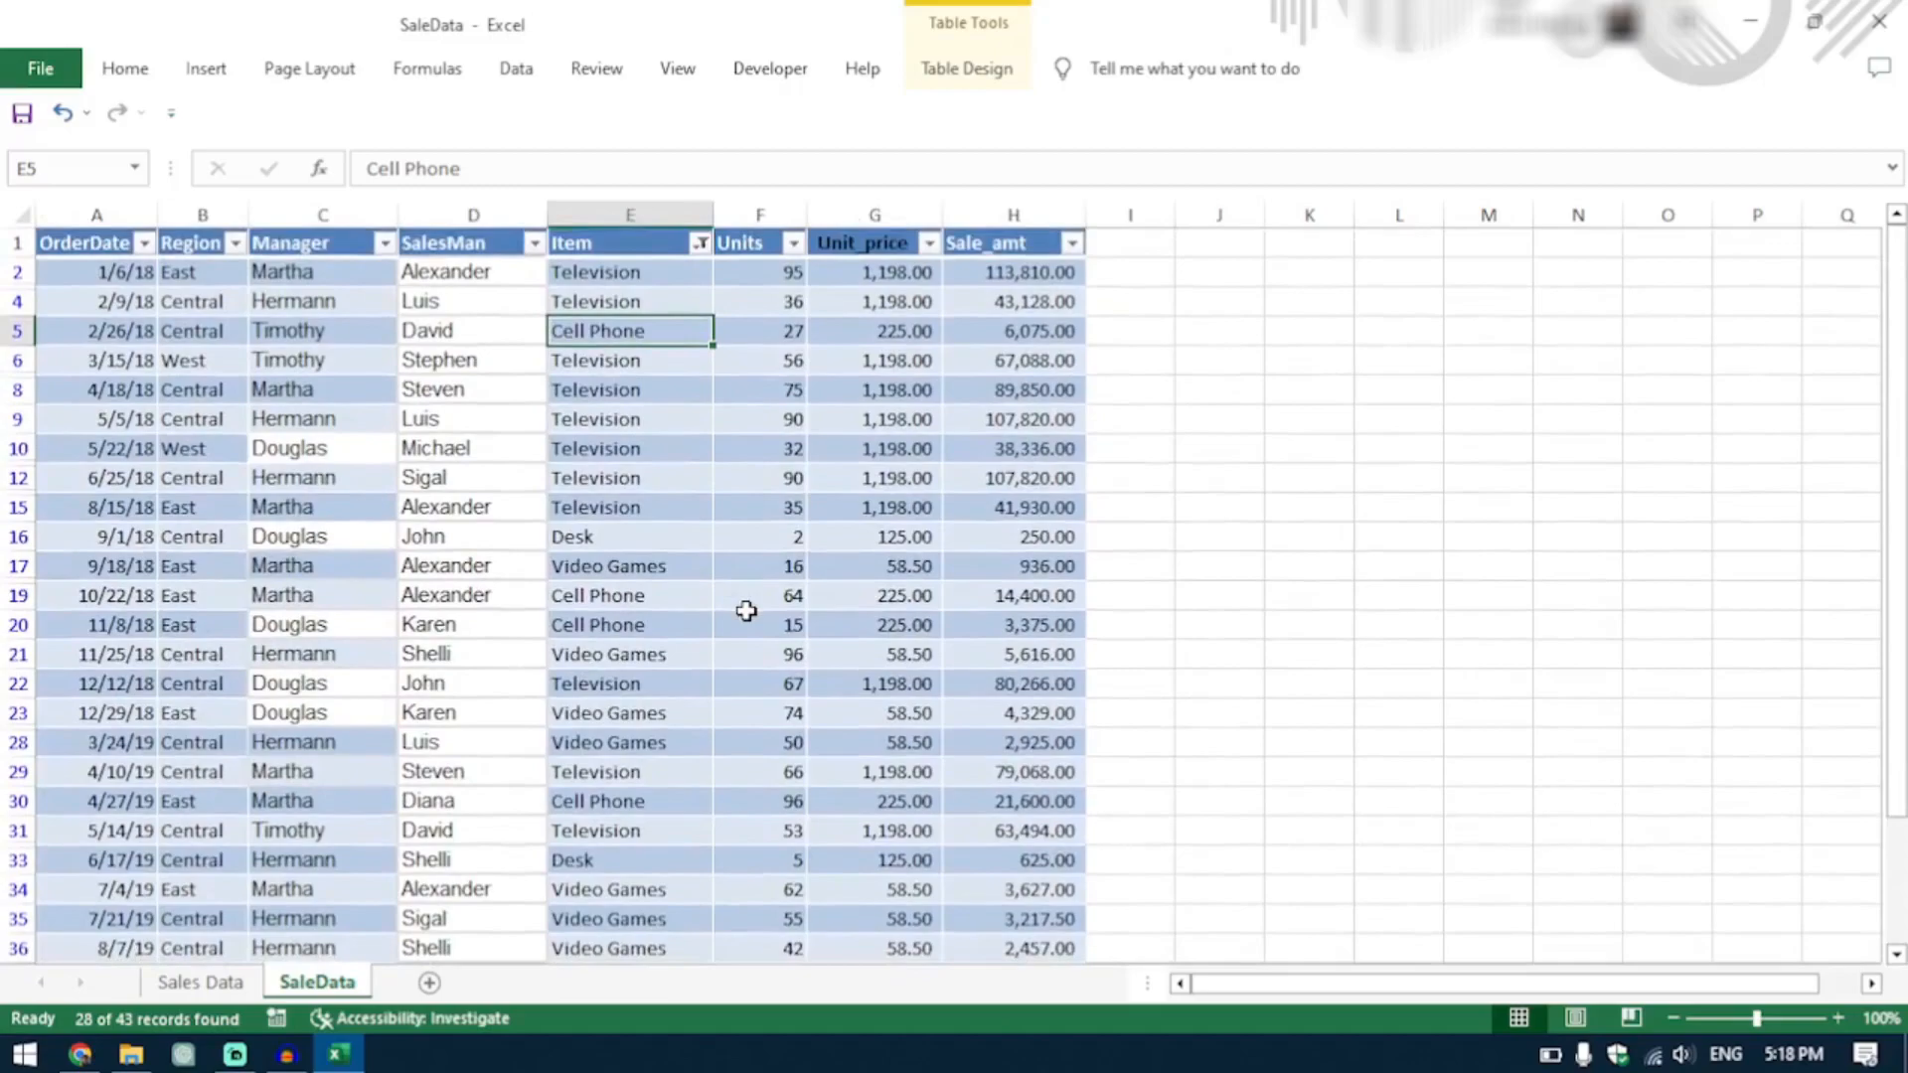
# Include Home Theater again in the Item column filter so all items are selected.
pyautogui.click(792, 245)
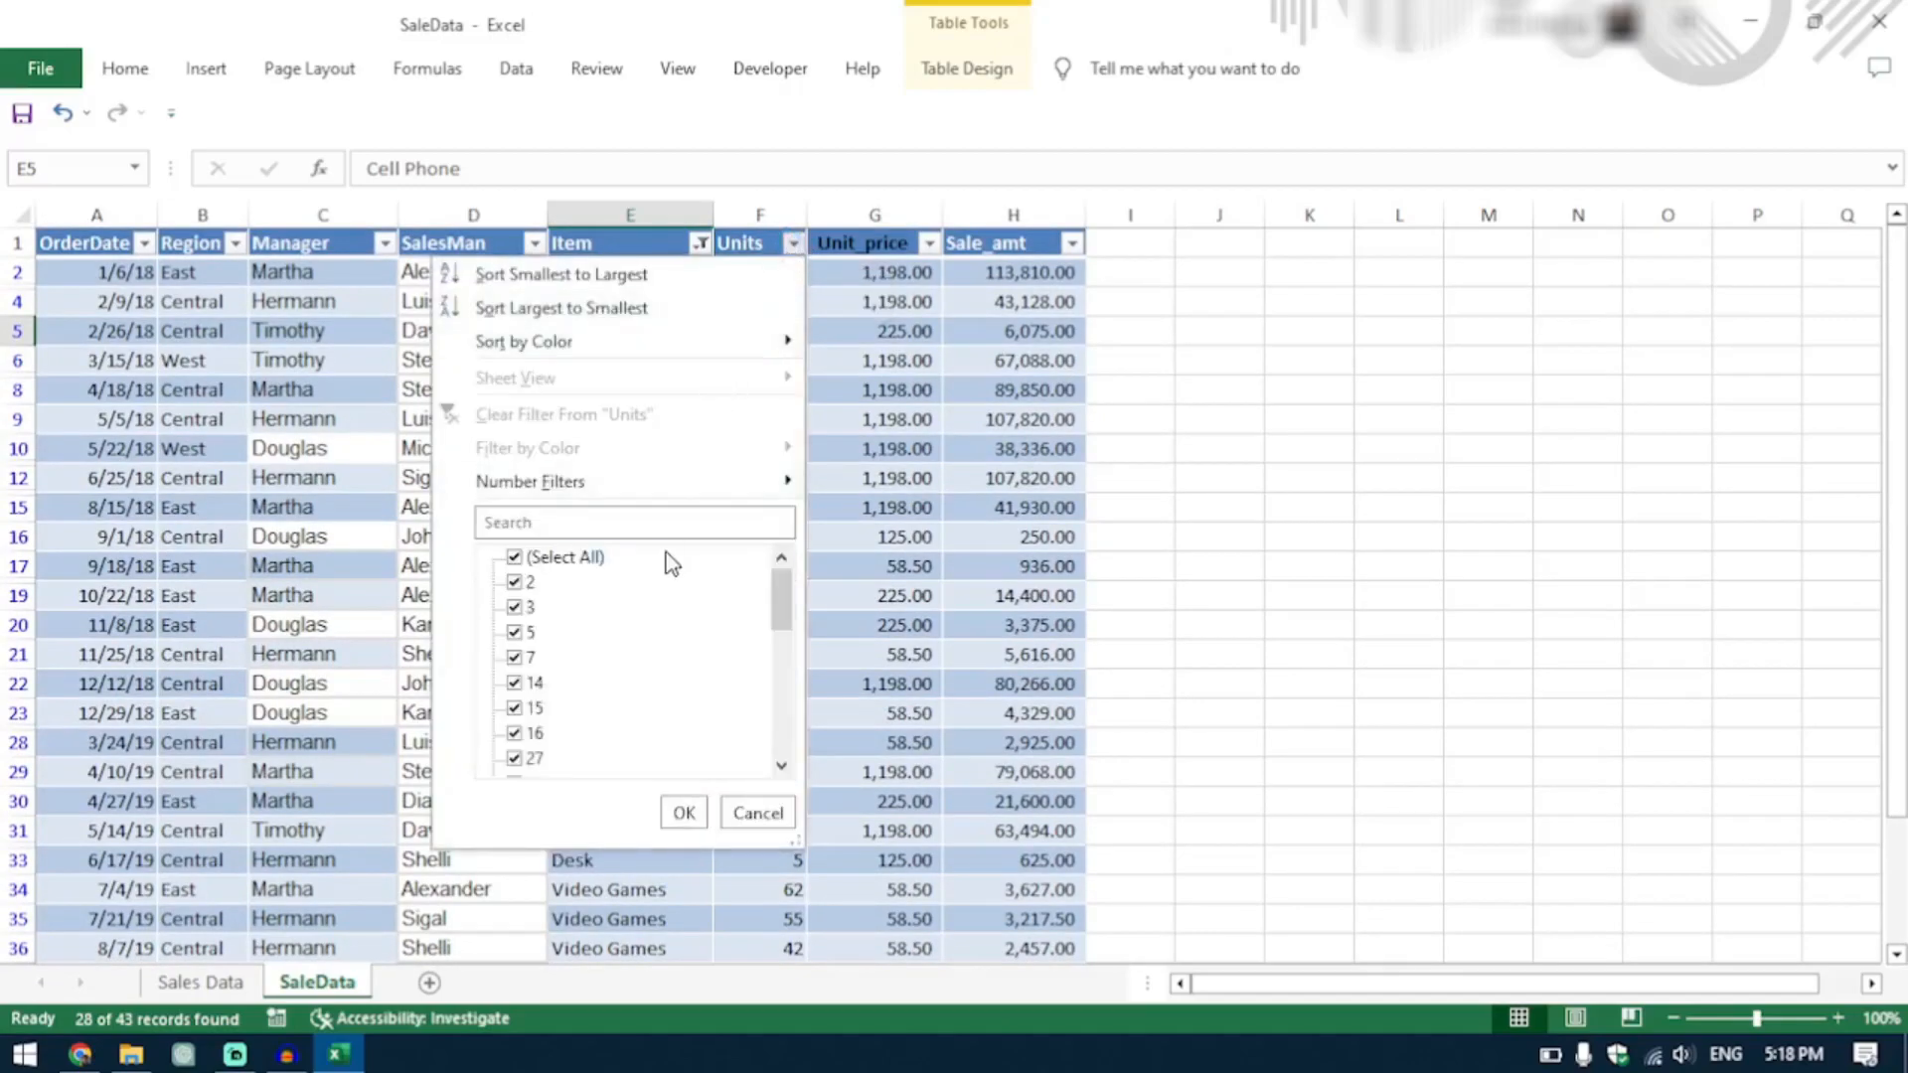
pyautogui.click(705, 246)
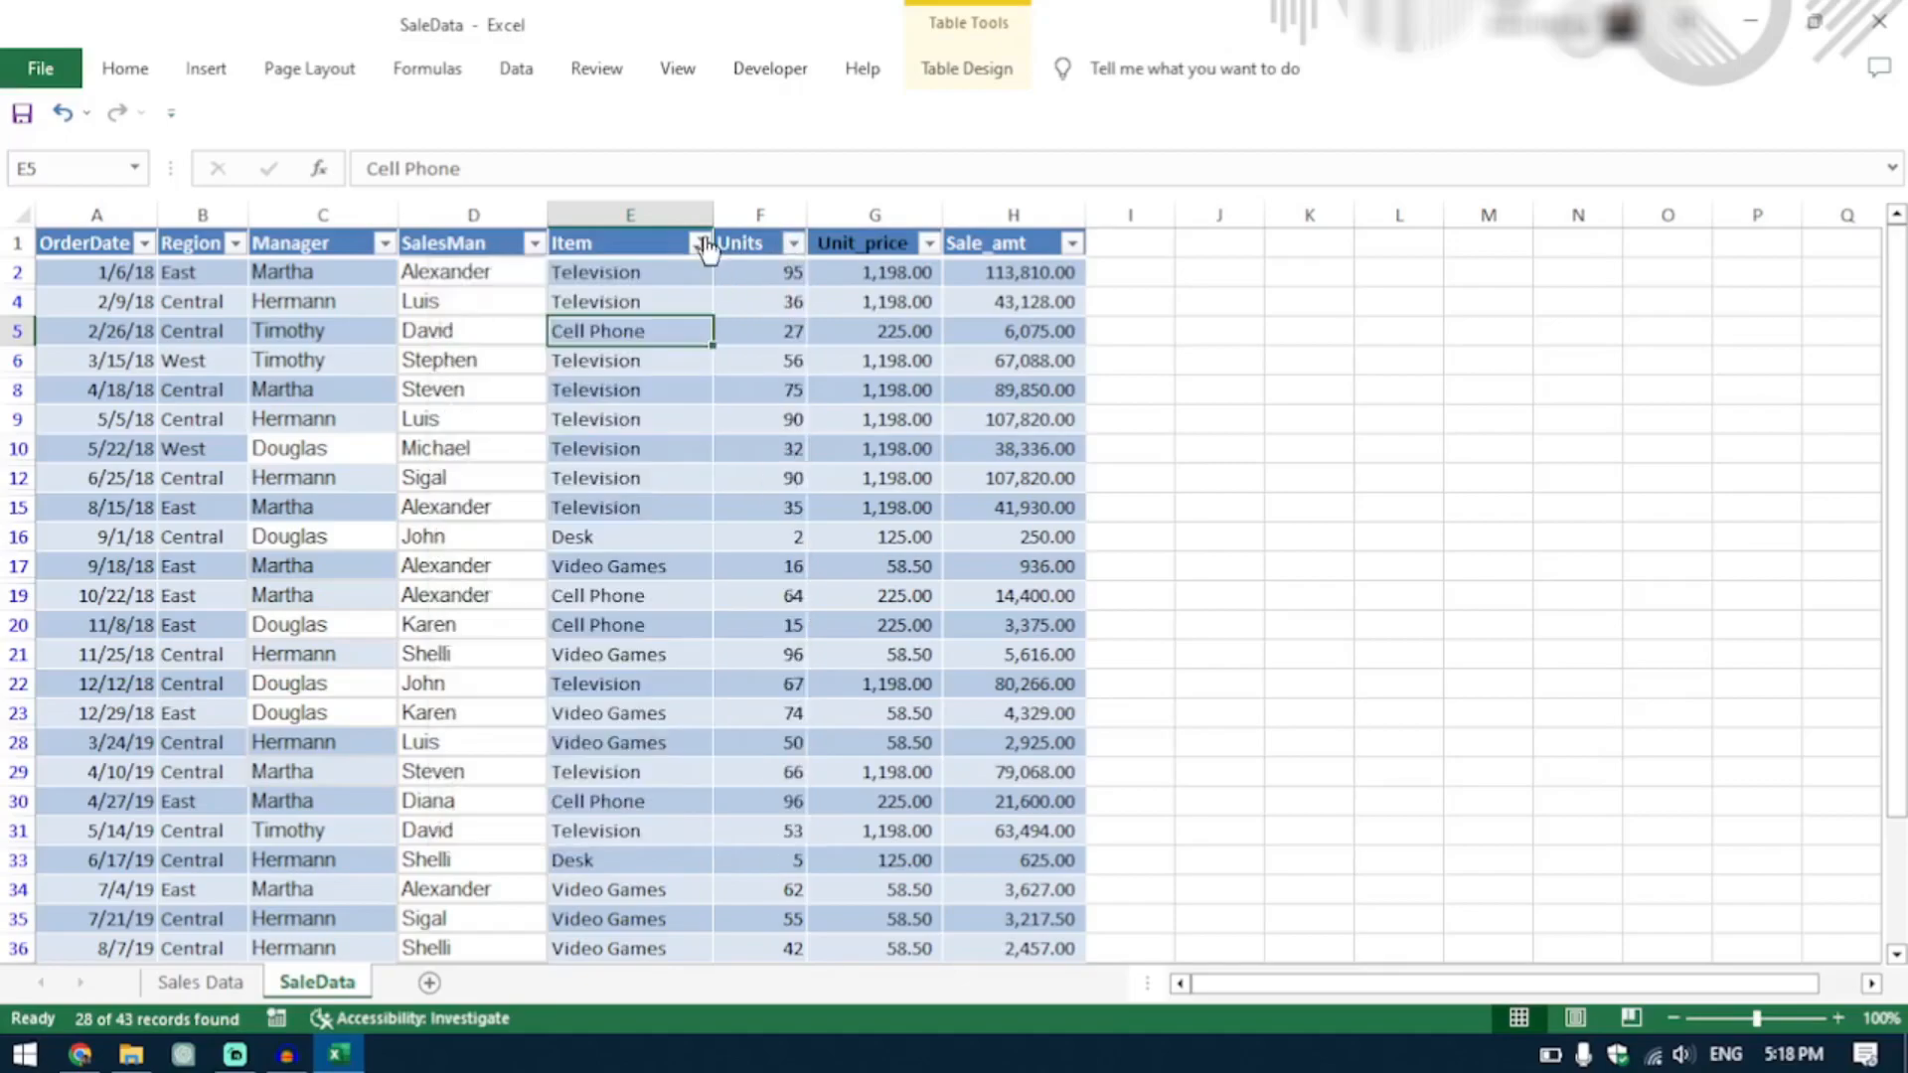
pyautogui.click(704, 244)
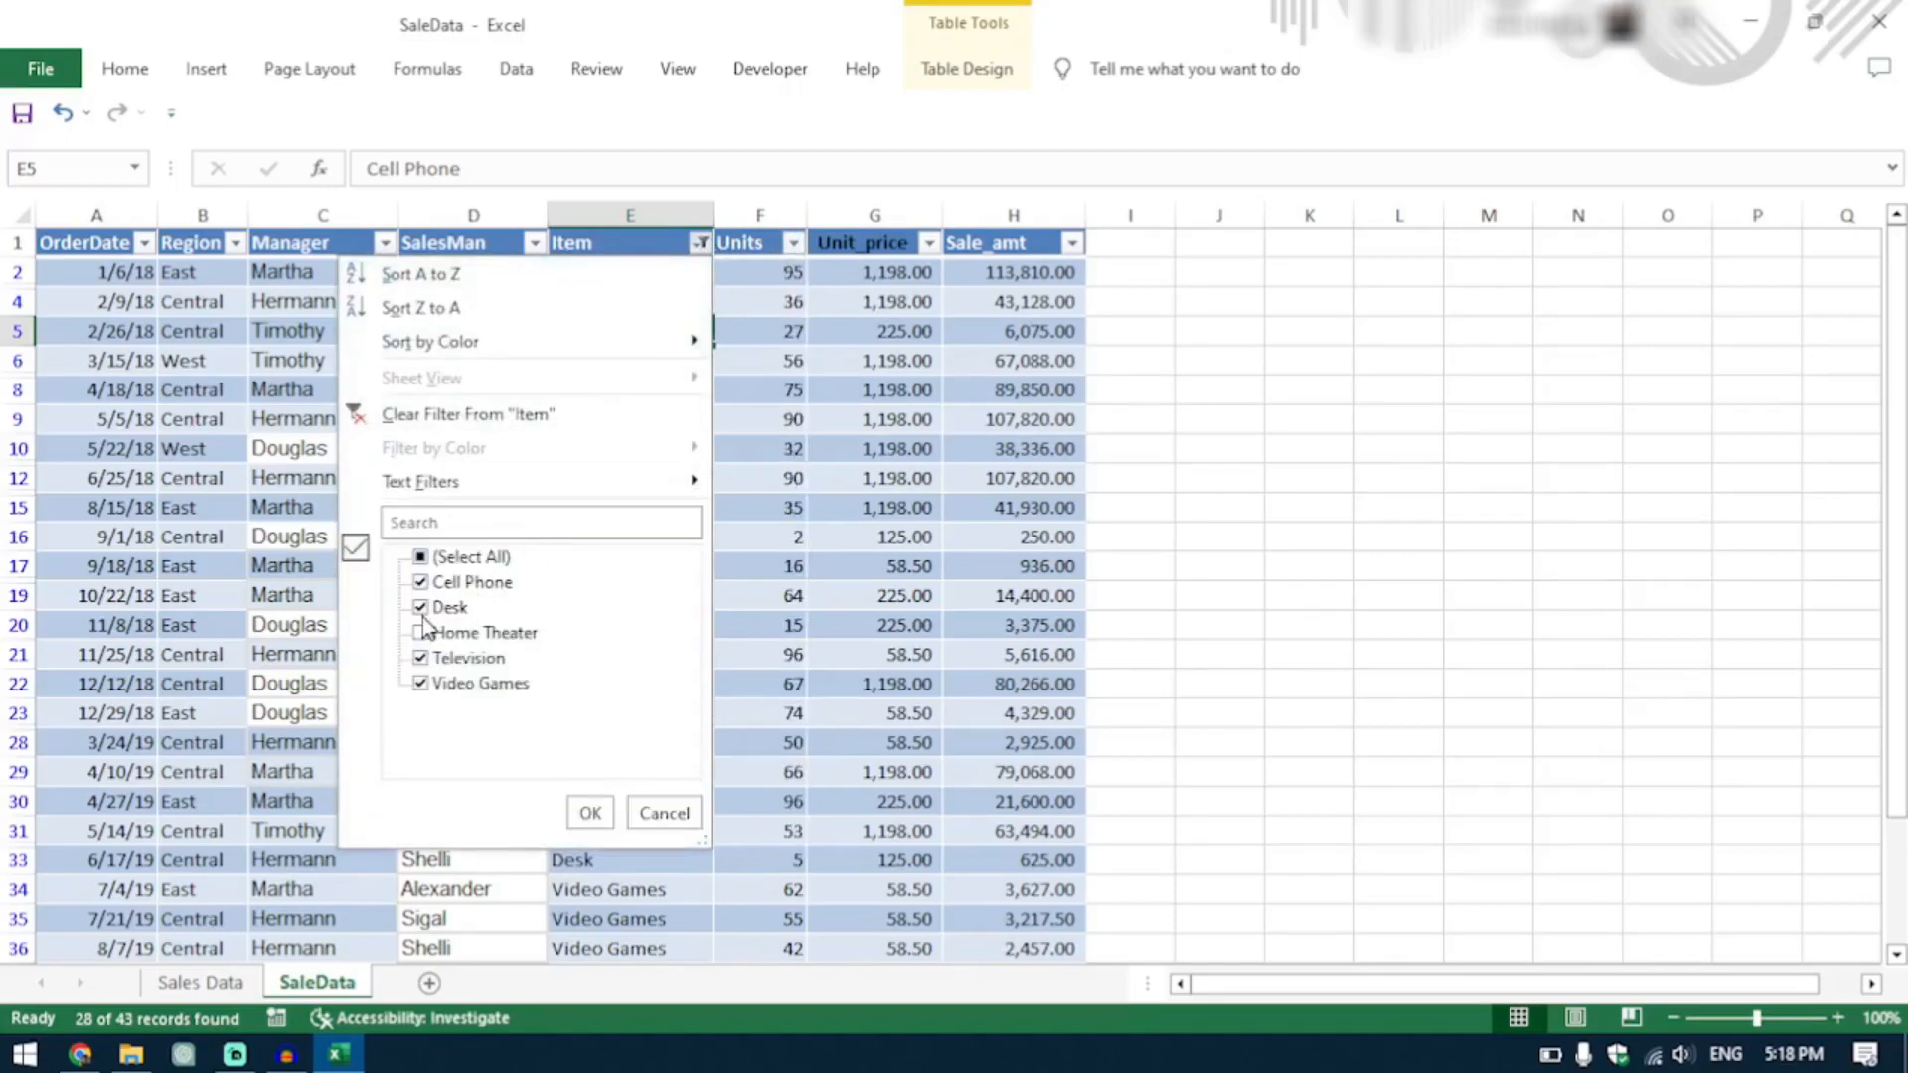
pyautogui.click(427, 633)
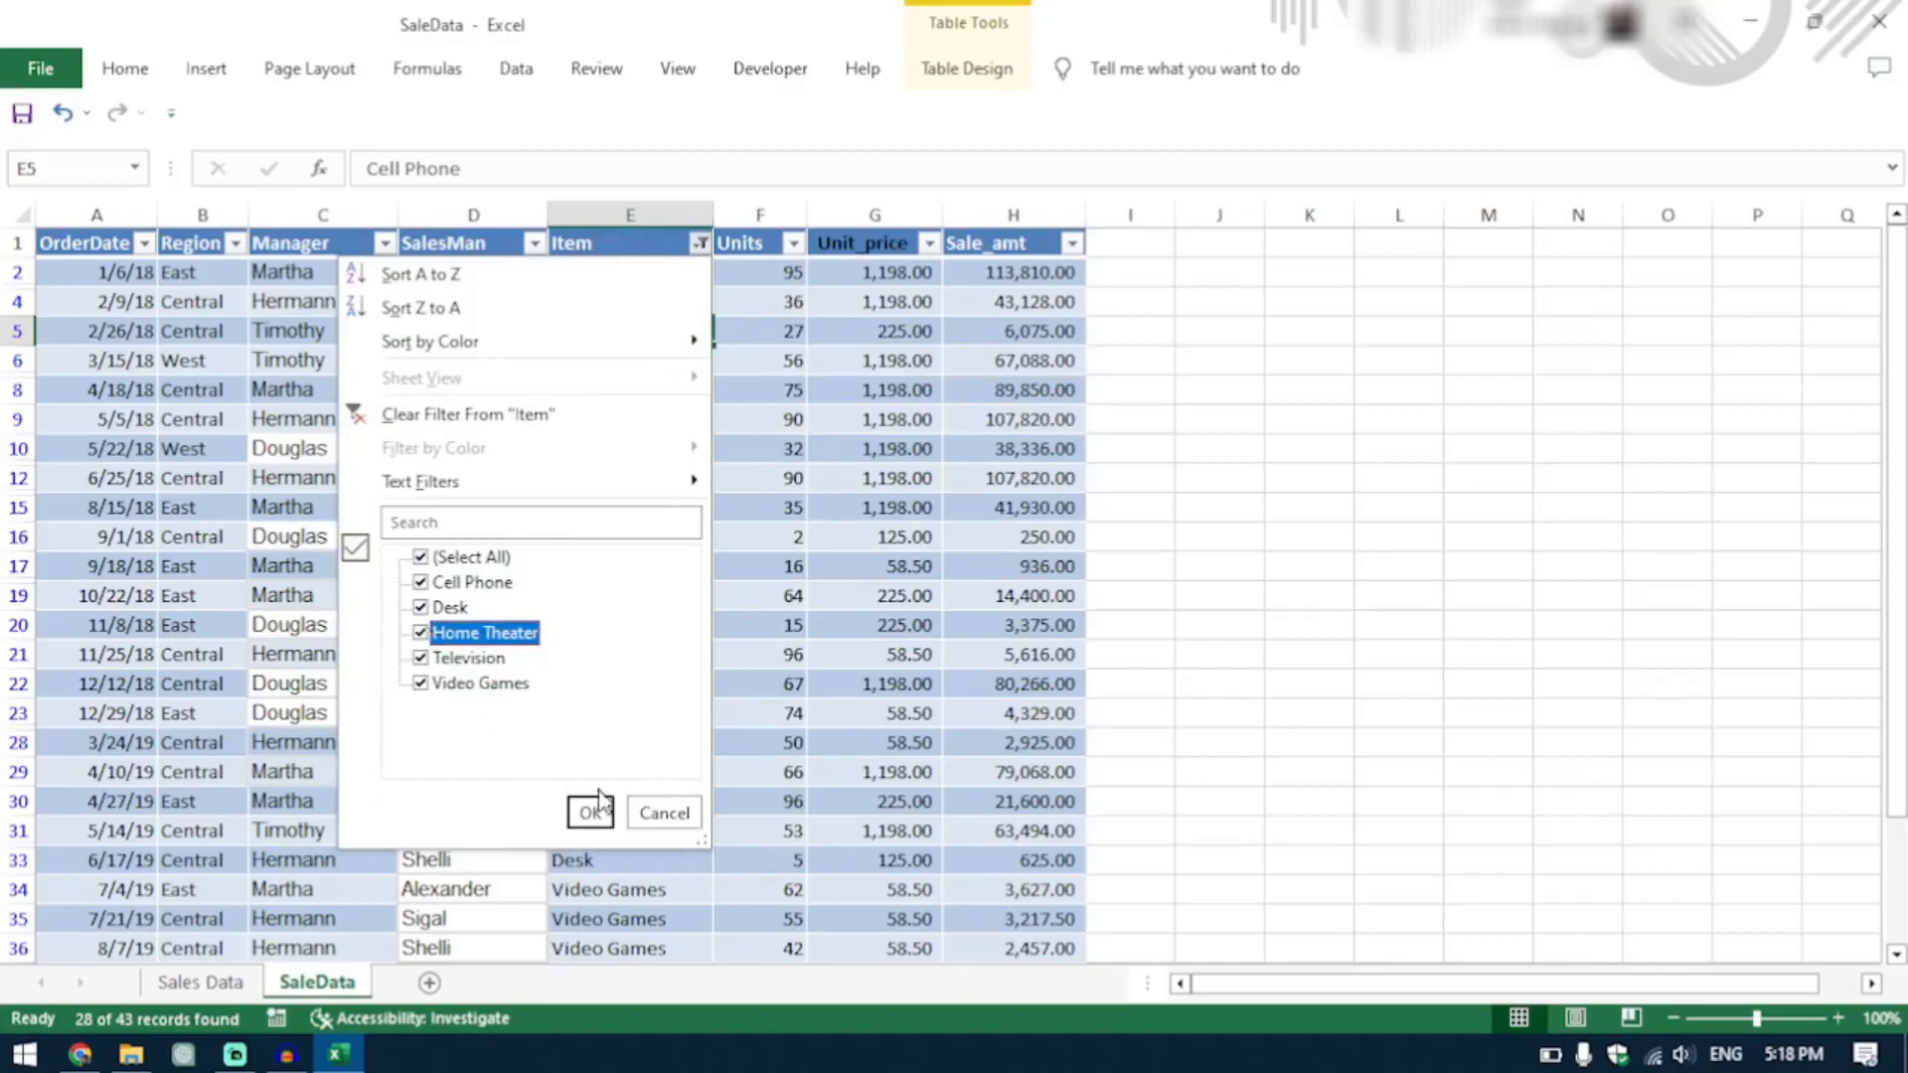
pyautogui.click(592, 811)
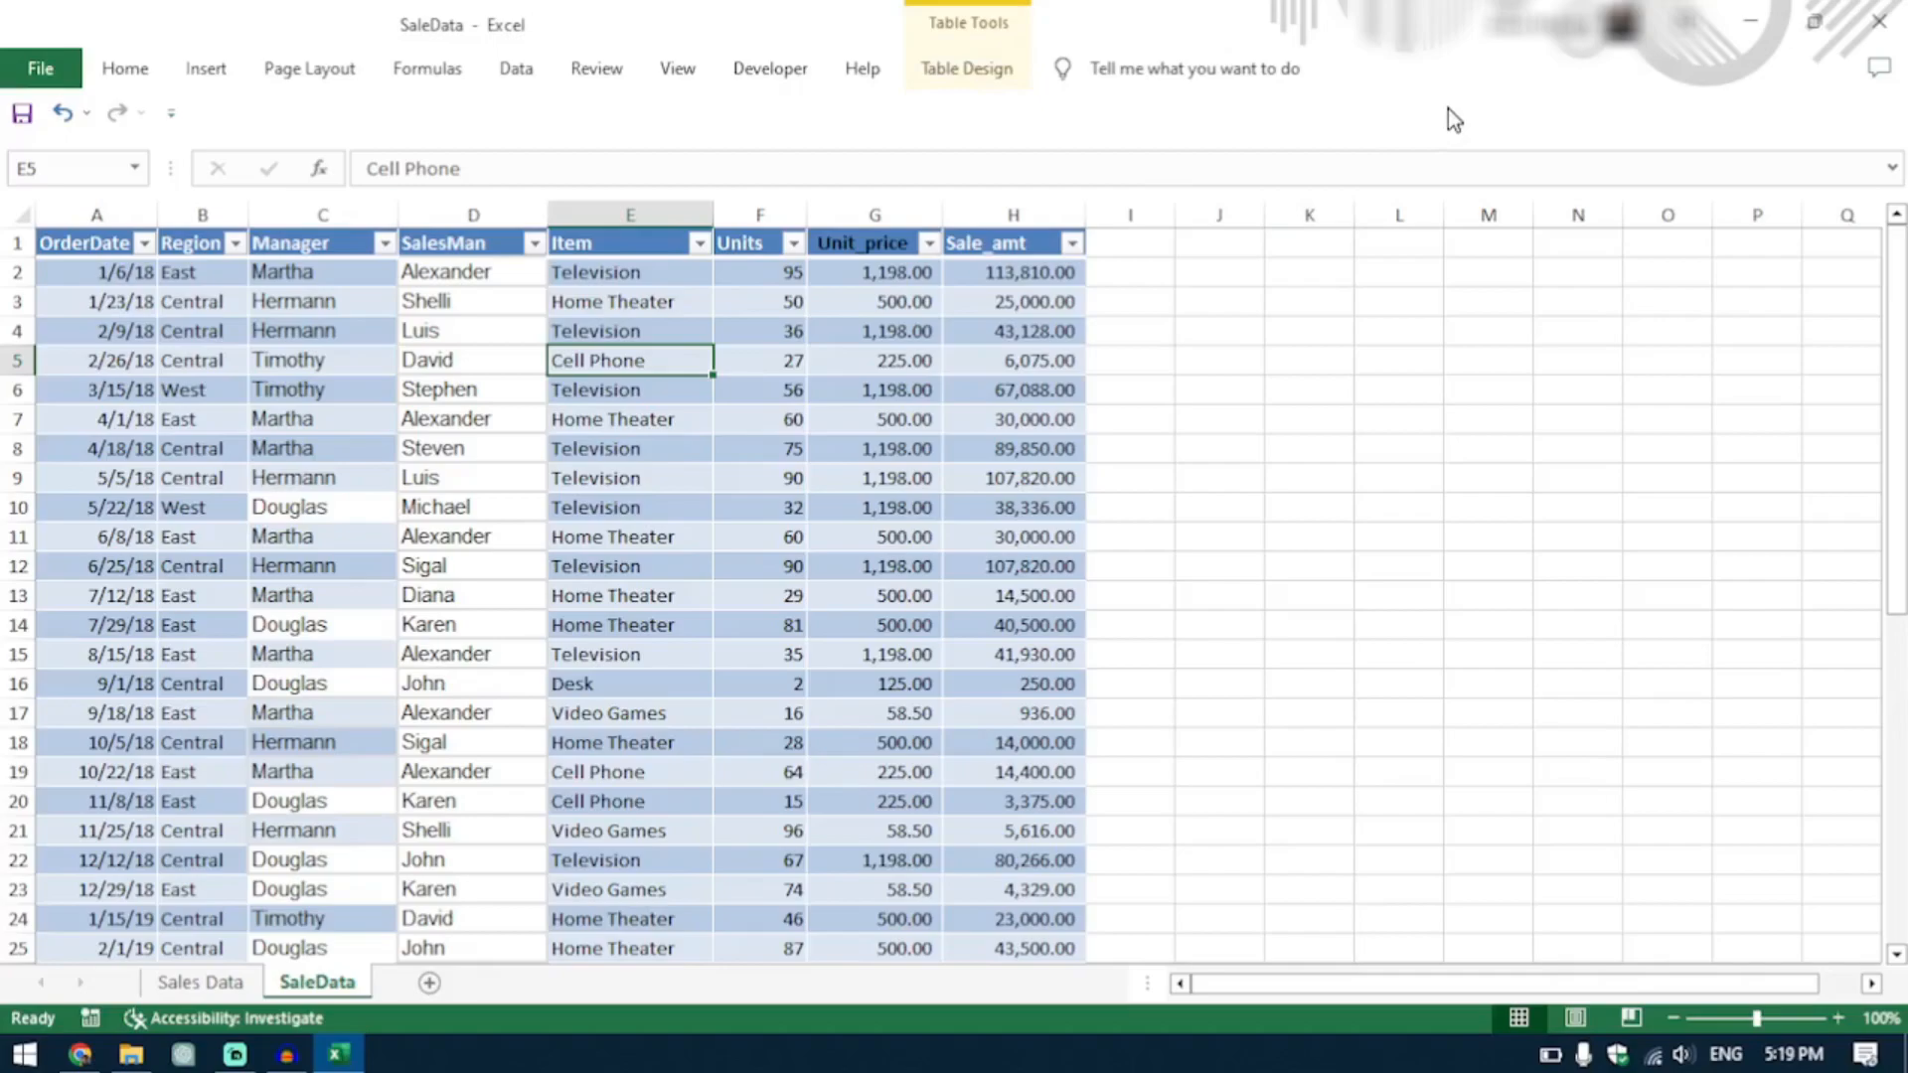
# Insert slicers into the table for the Manager, SalesMan, Item and Sale_amt fields.
pyautogui.click(979, 85)
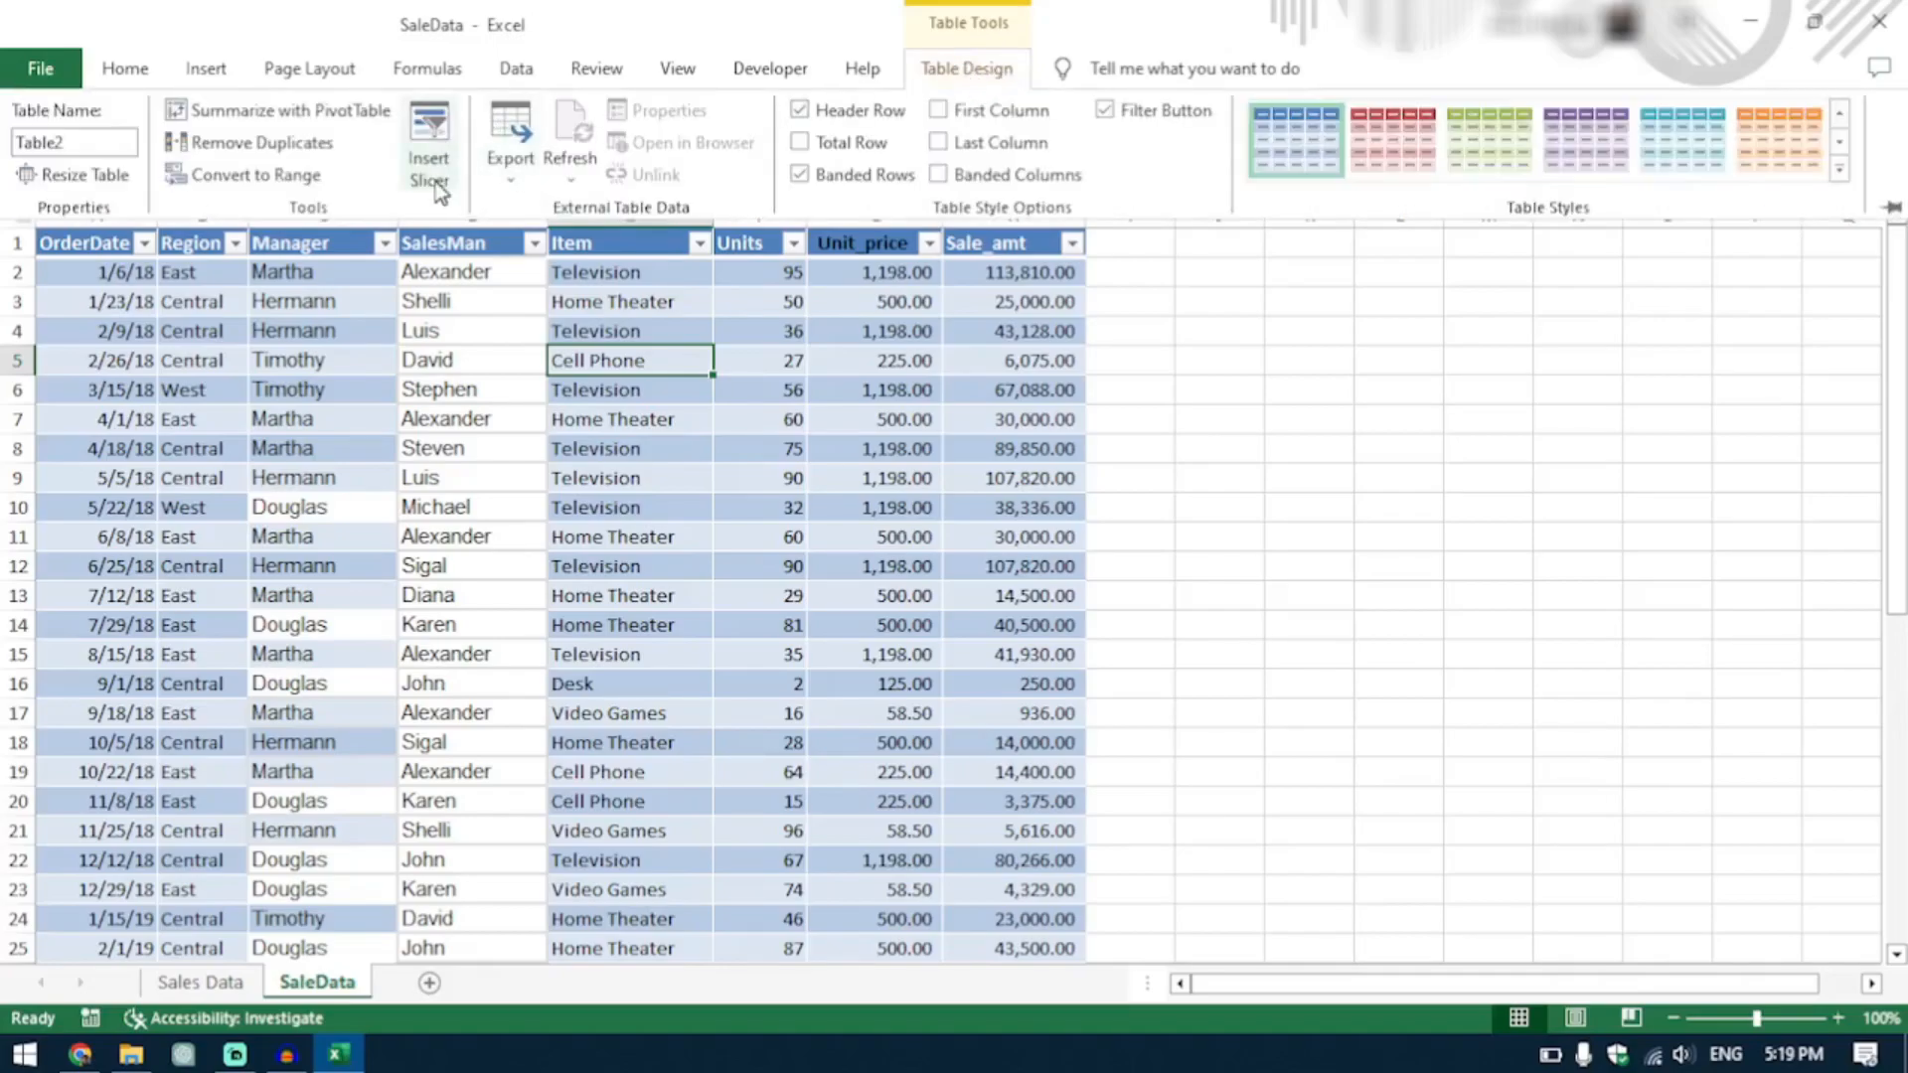
pyautogui.click(451, 182)
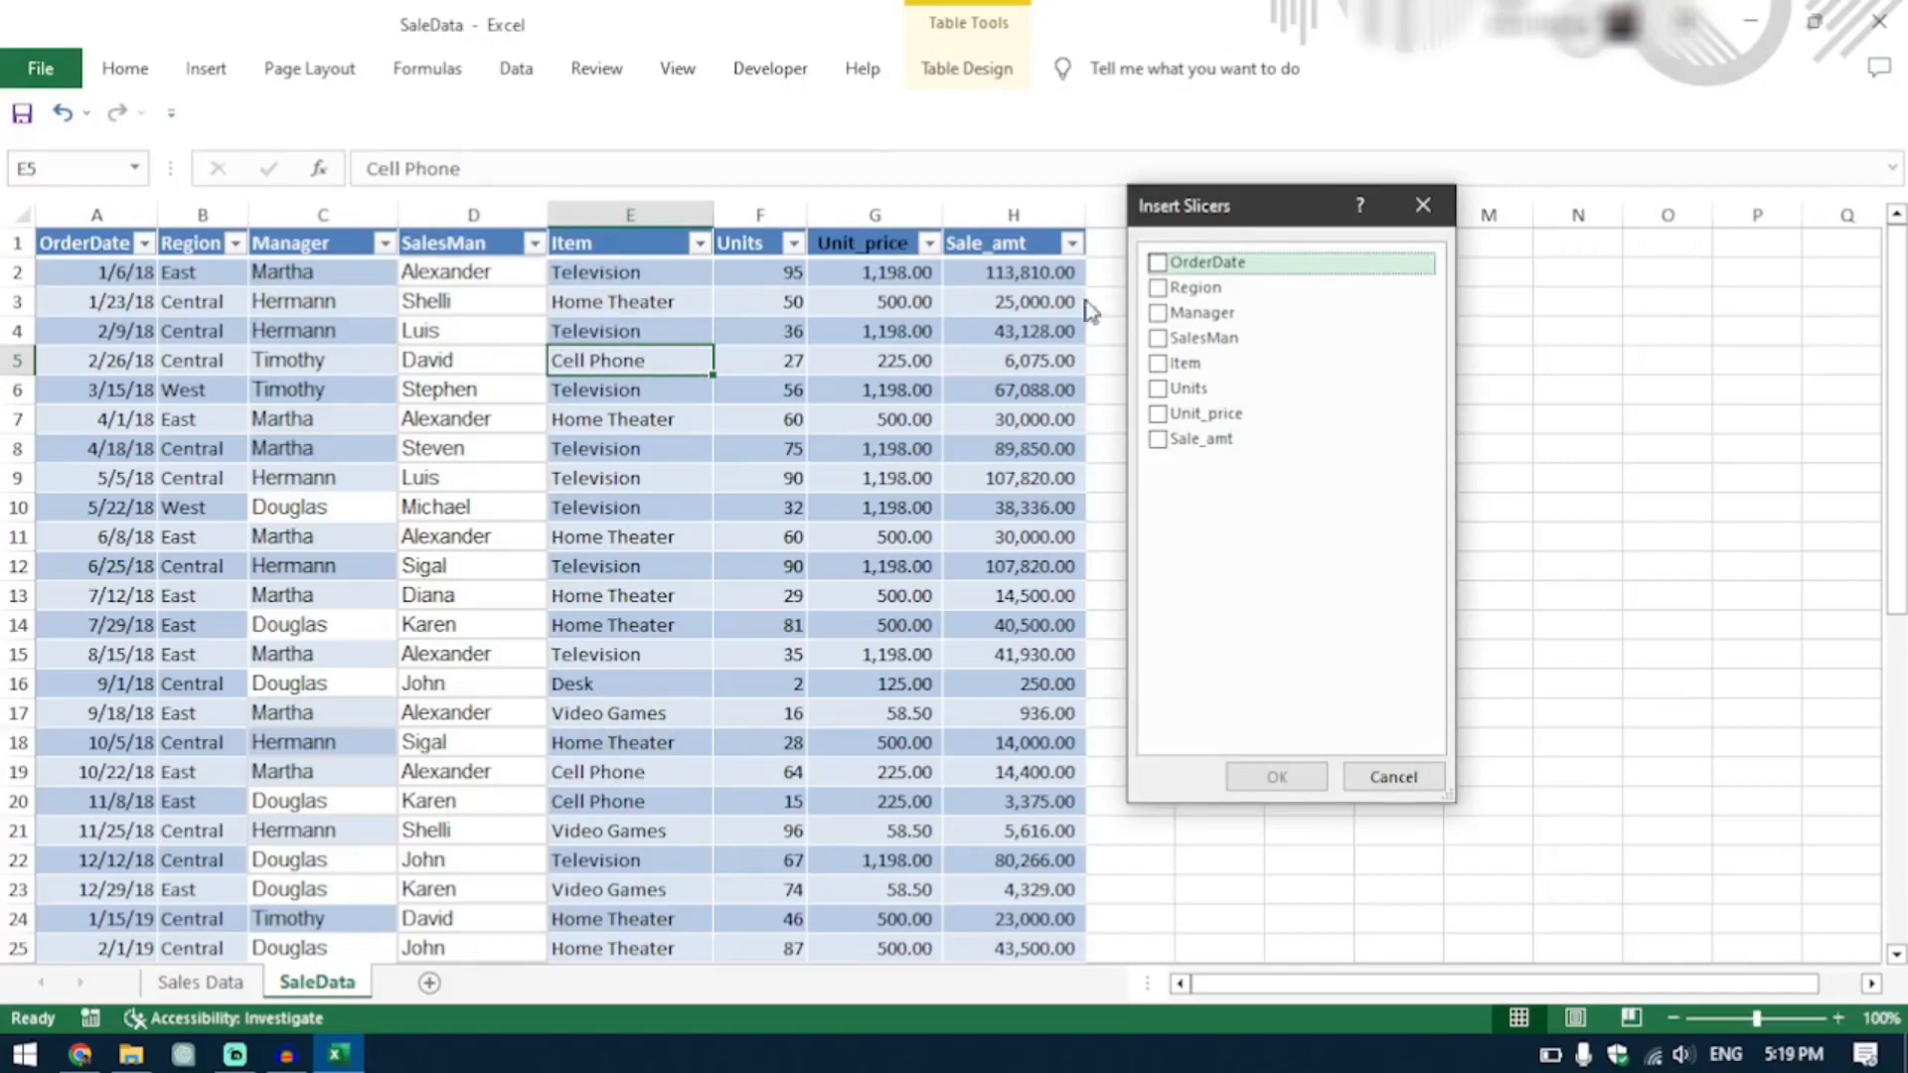
pyautogui.moveTo(1251, 219); pyautogui.dragTo(1425, 246)
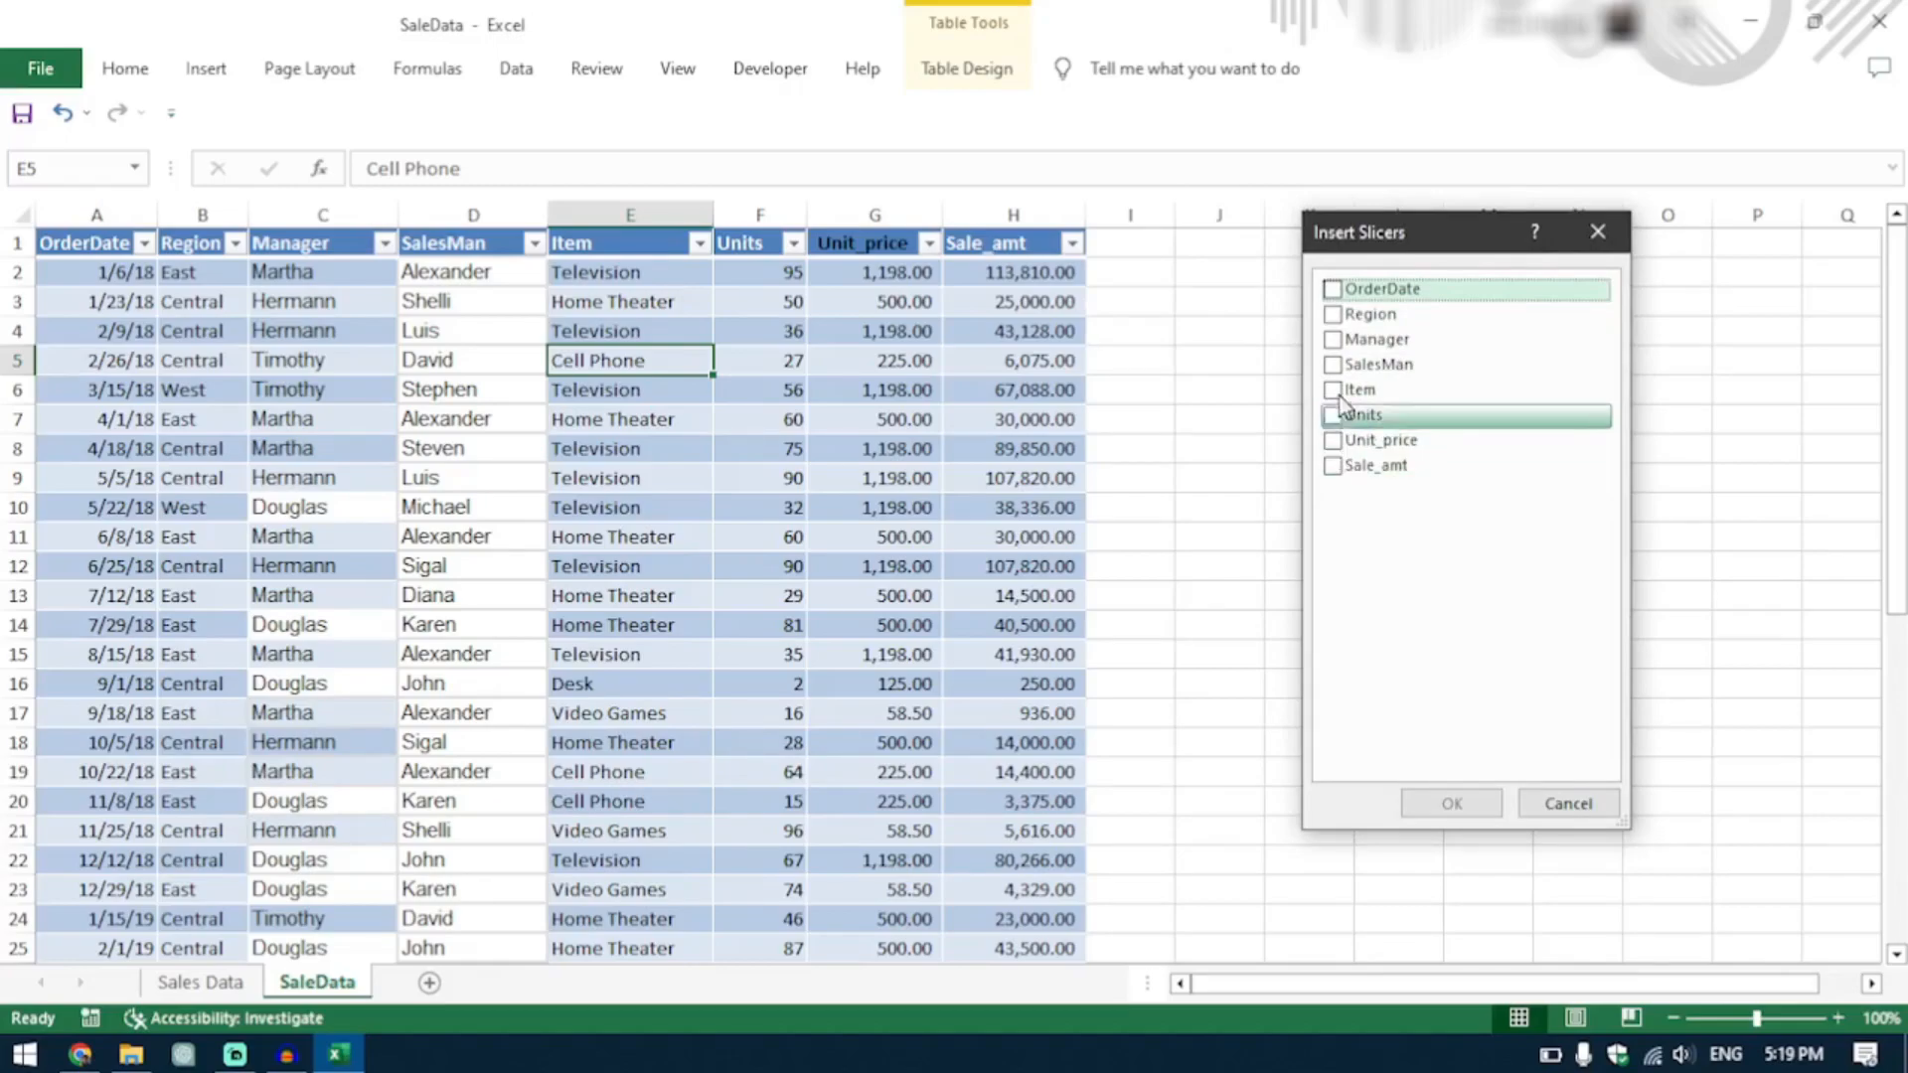
pyautogui.click(1333, 341)
pyautogui.click(1334, 366)
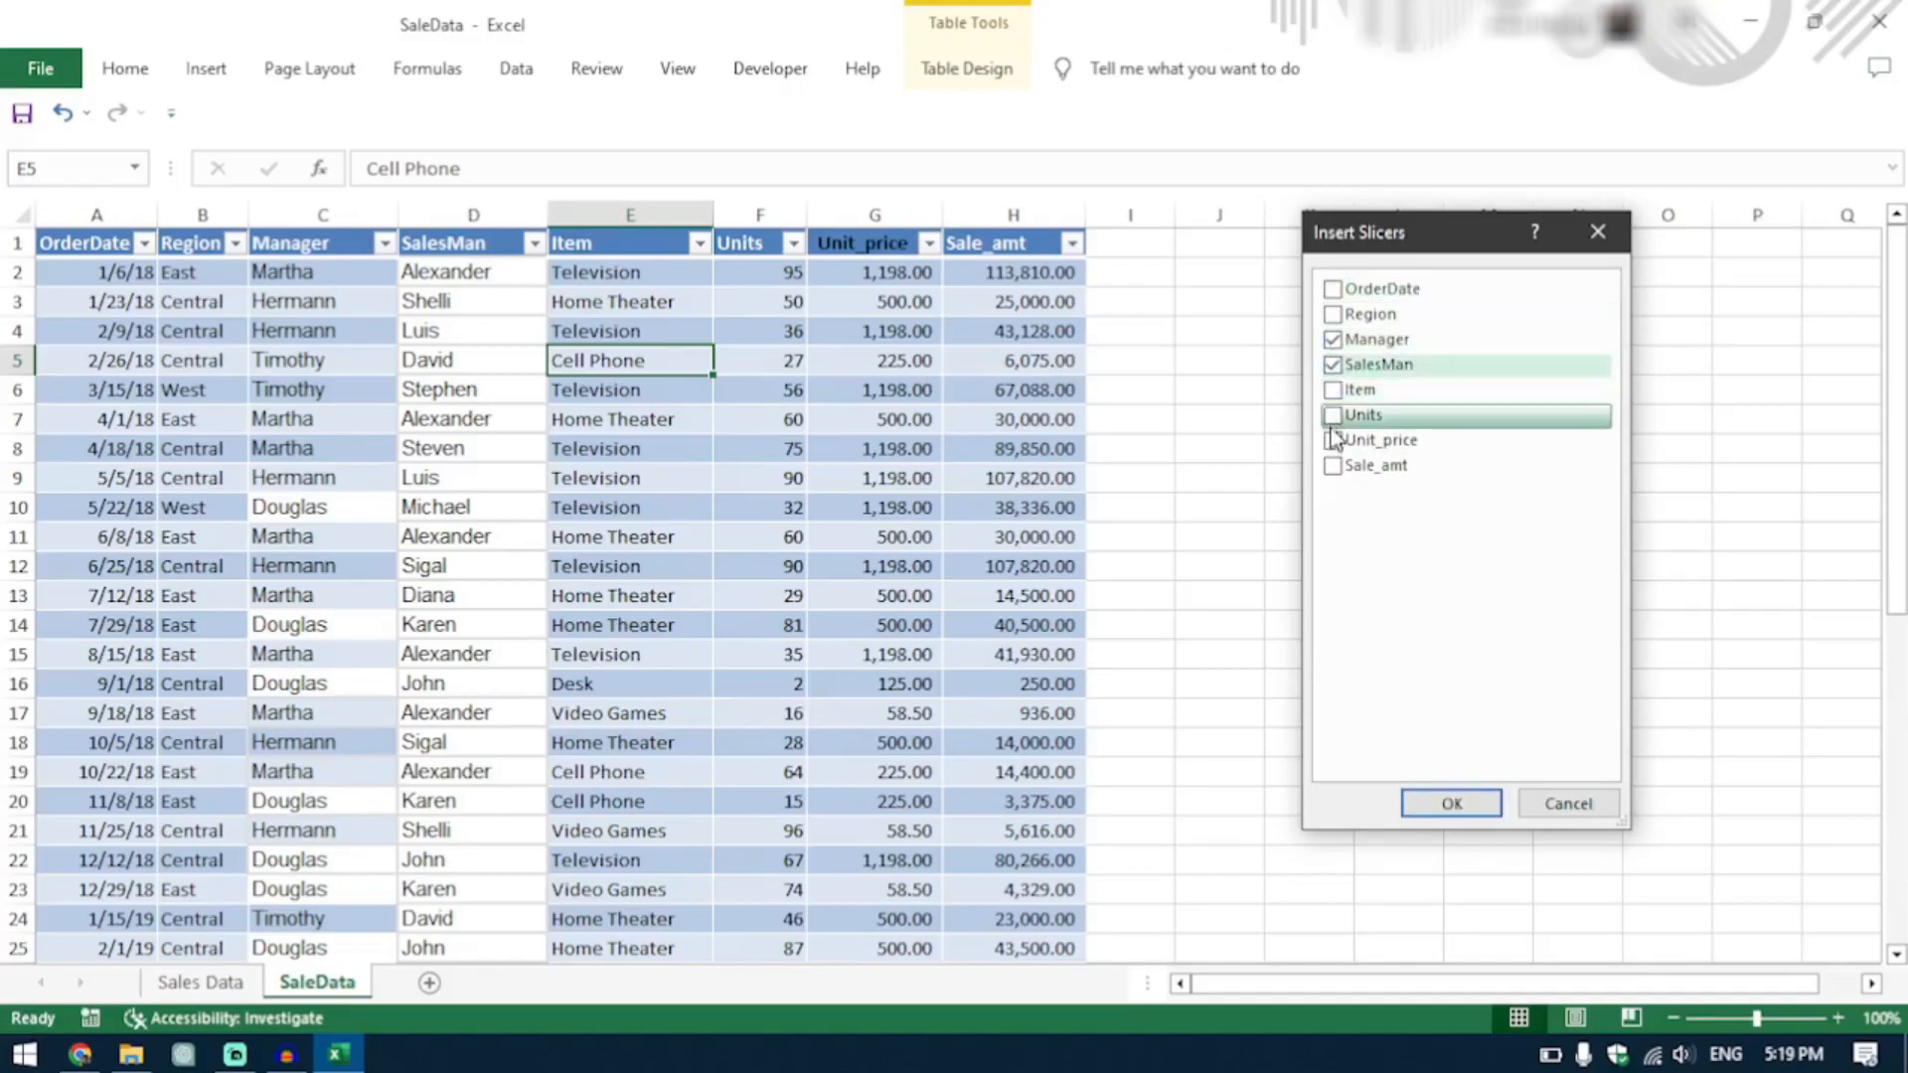
pyautogui.click(1332, 468)
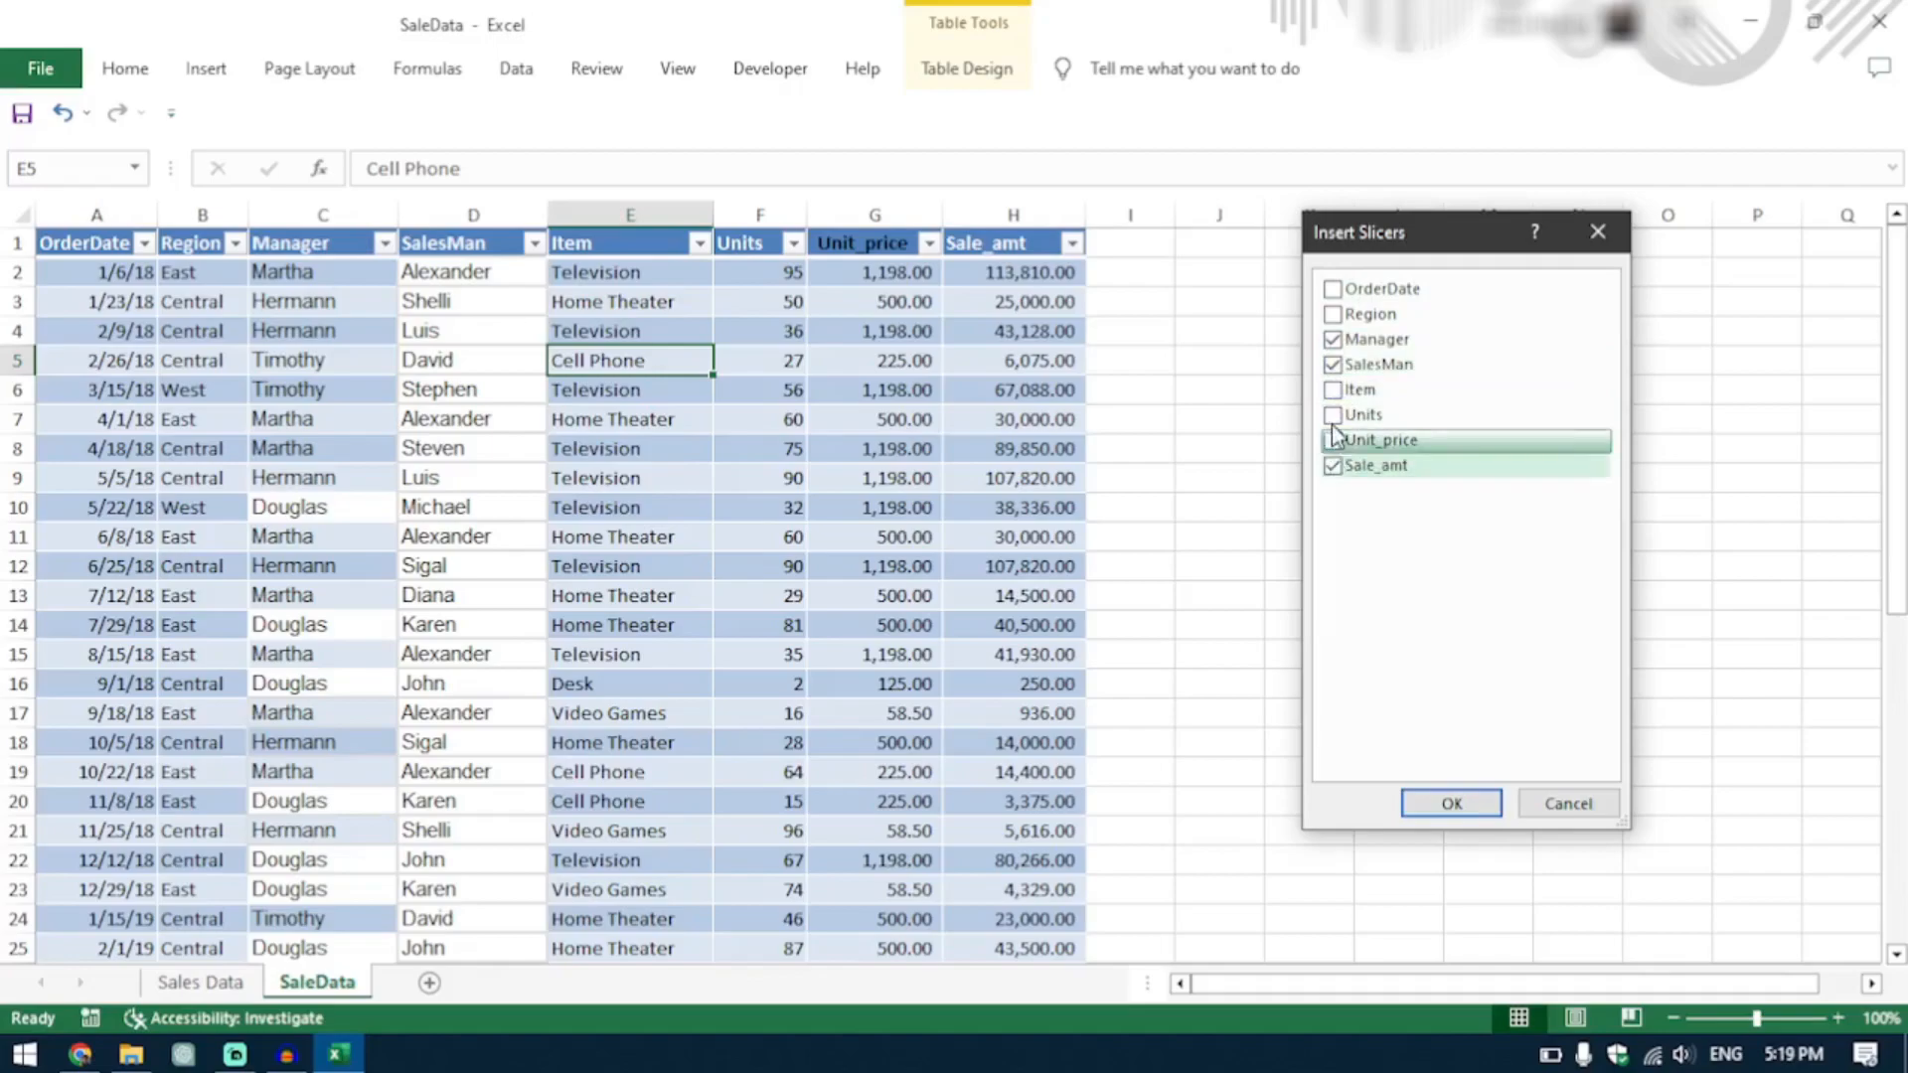
pyautogui.click(1334, 392)
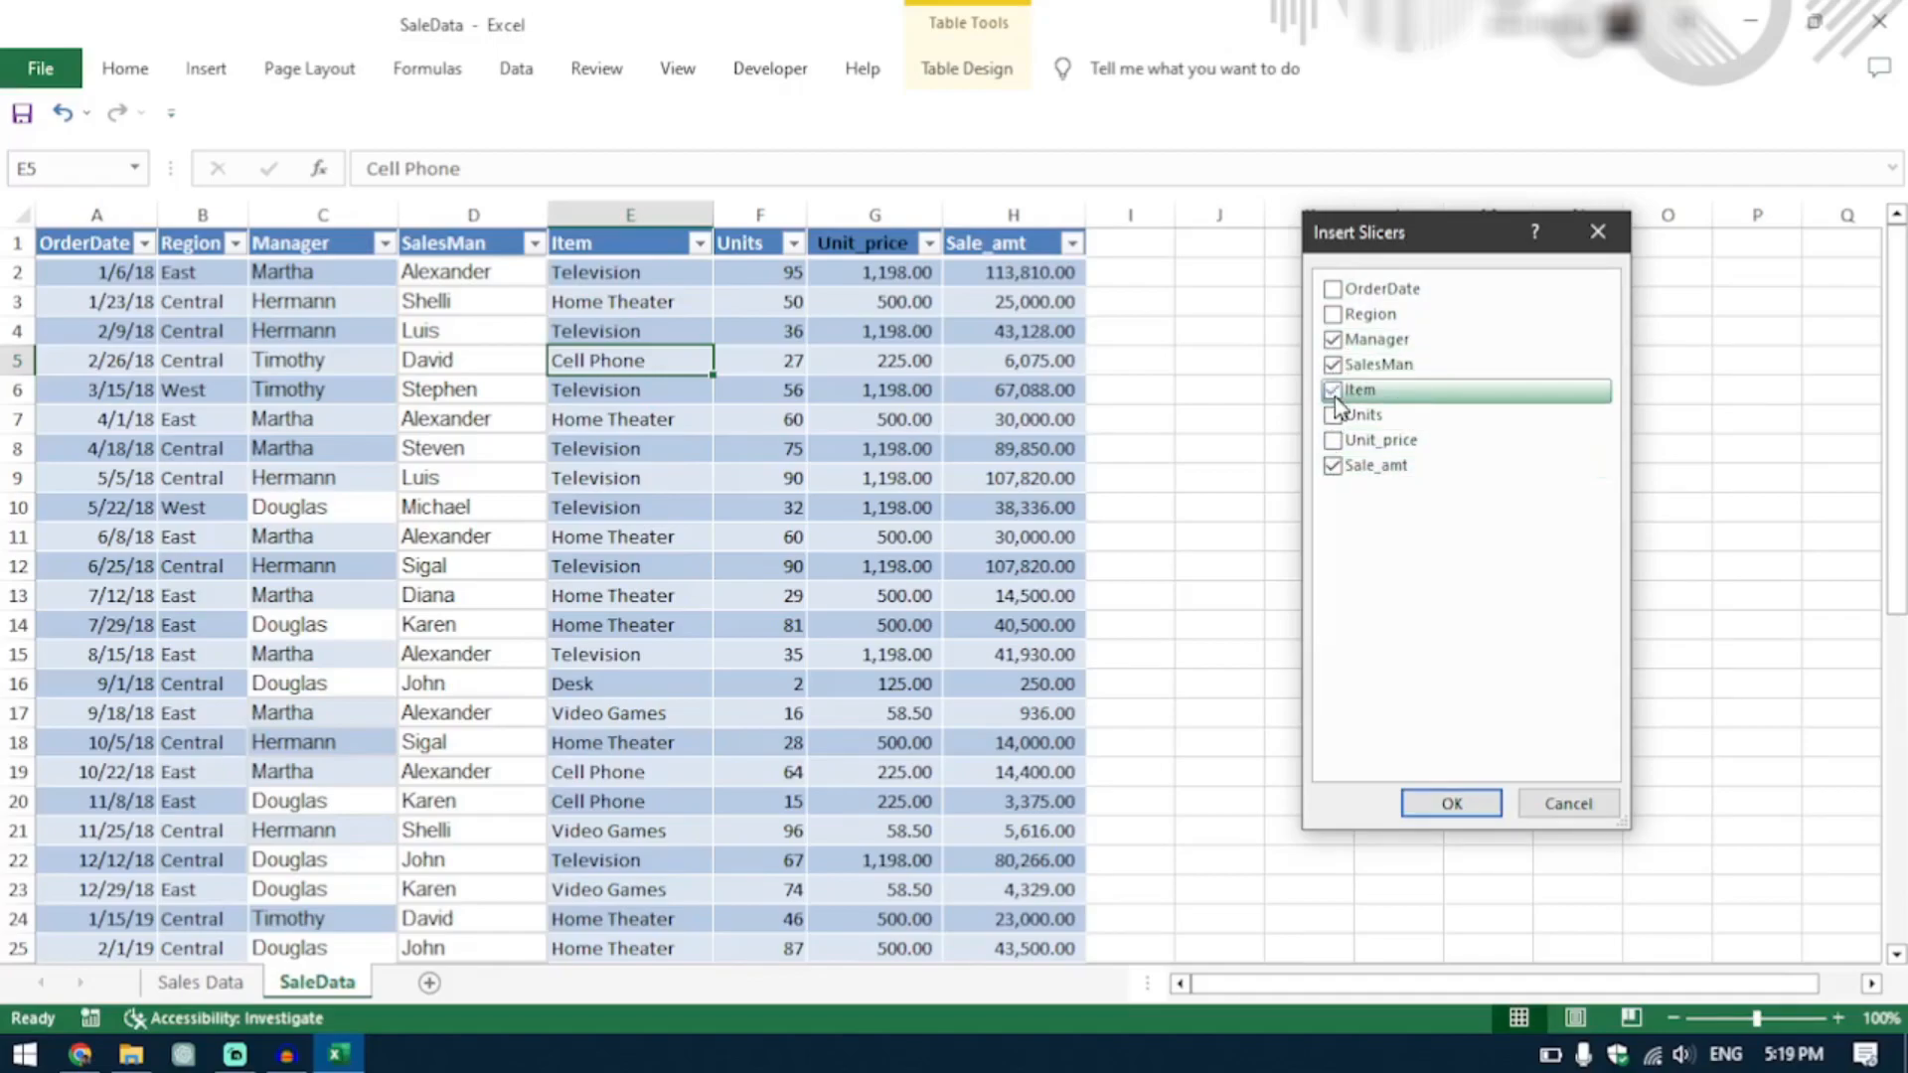
pyautogui.click(1449, 805)
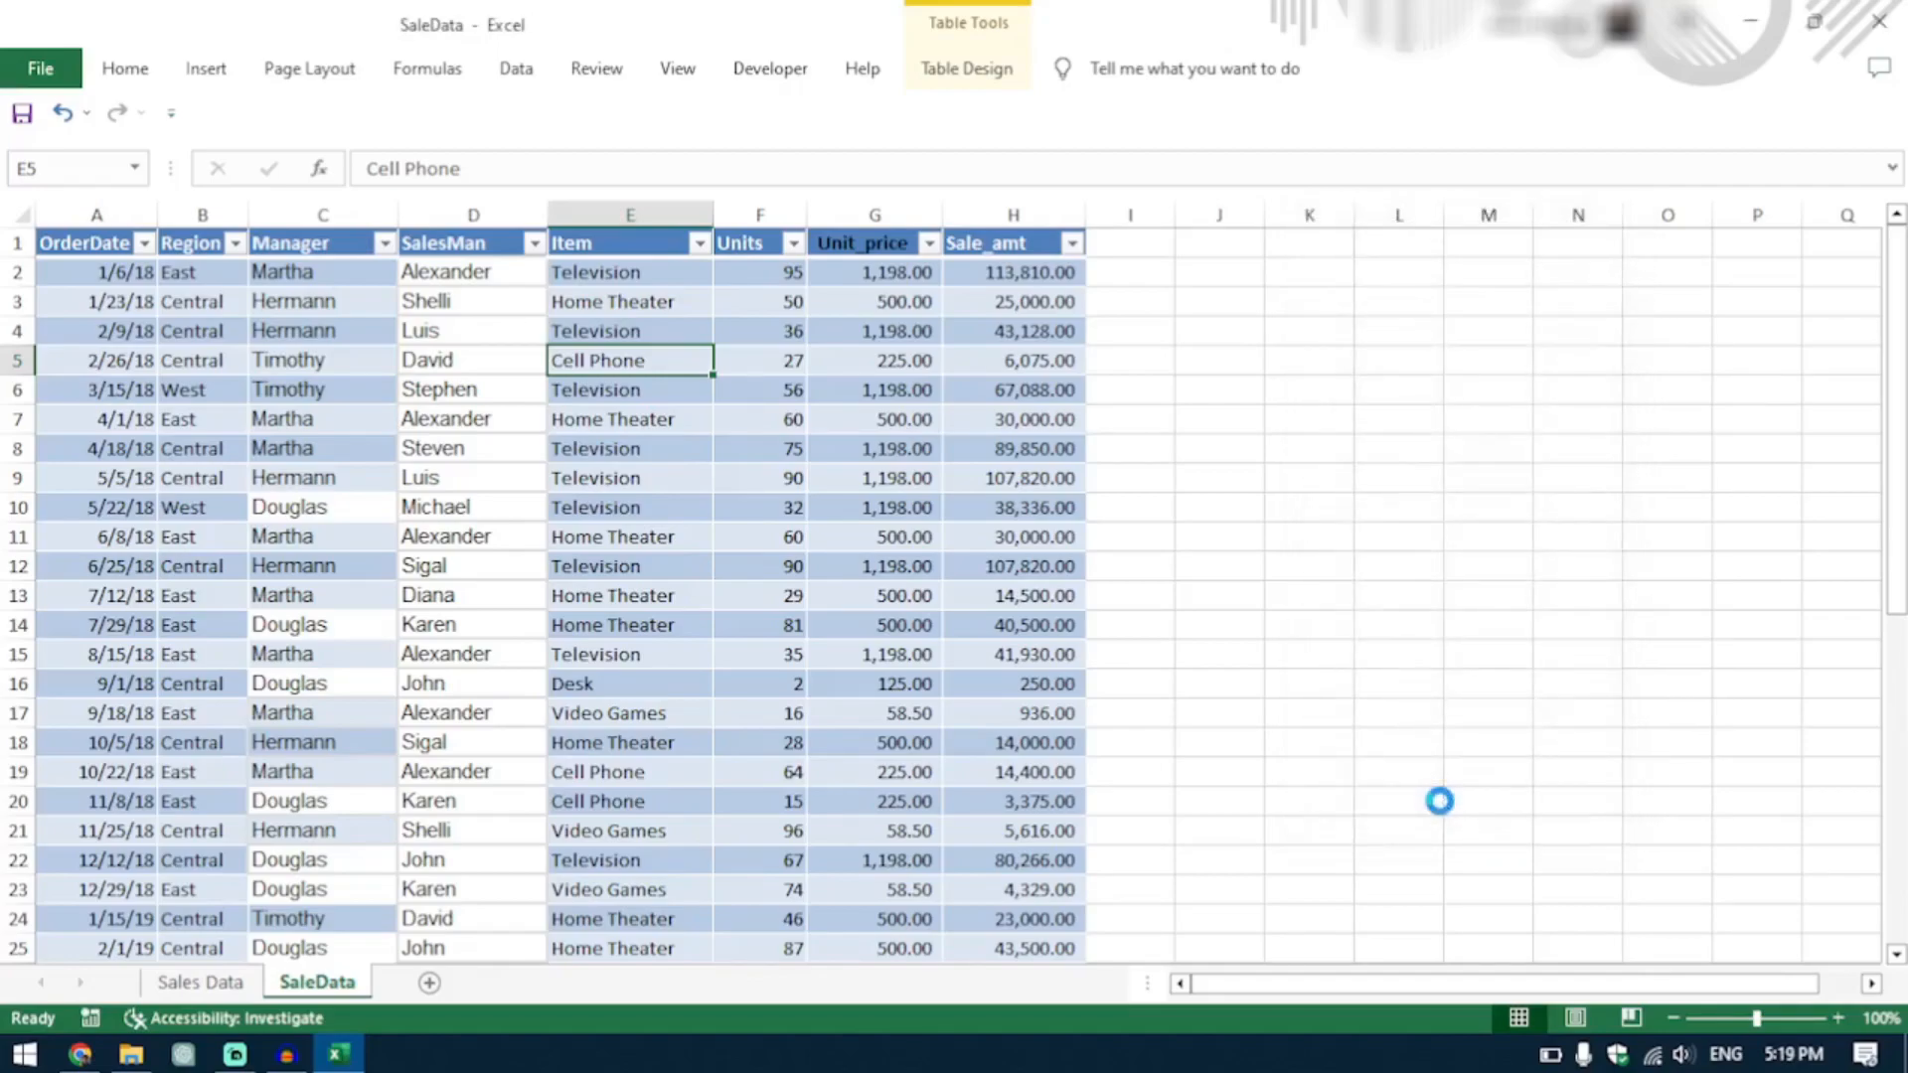
# Arrange the slicers in two columns beside the table, with Sale_amt above SalesMan and Item above Manager.
pyautogui.moveTo(1059, 553); pyautogui.dragTo(1272, 298)
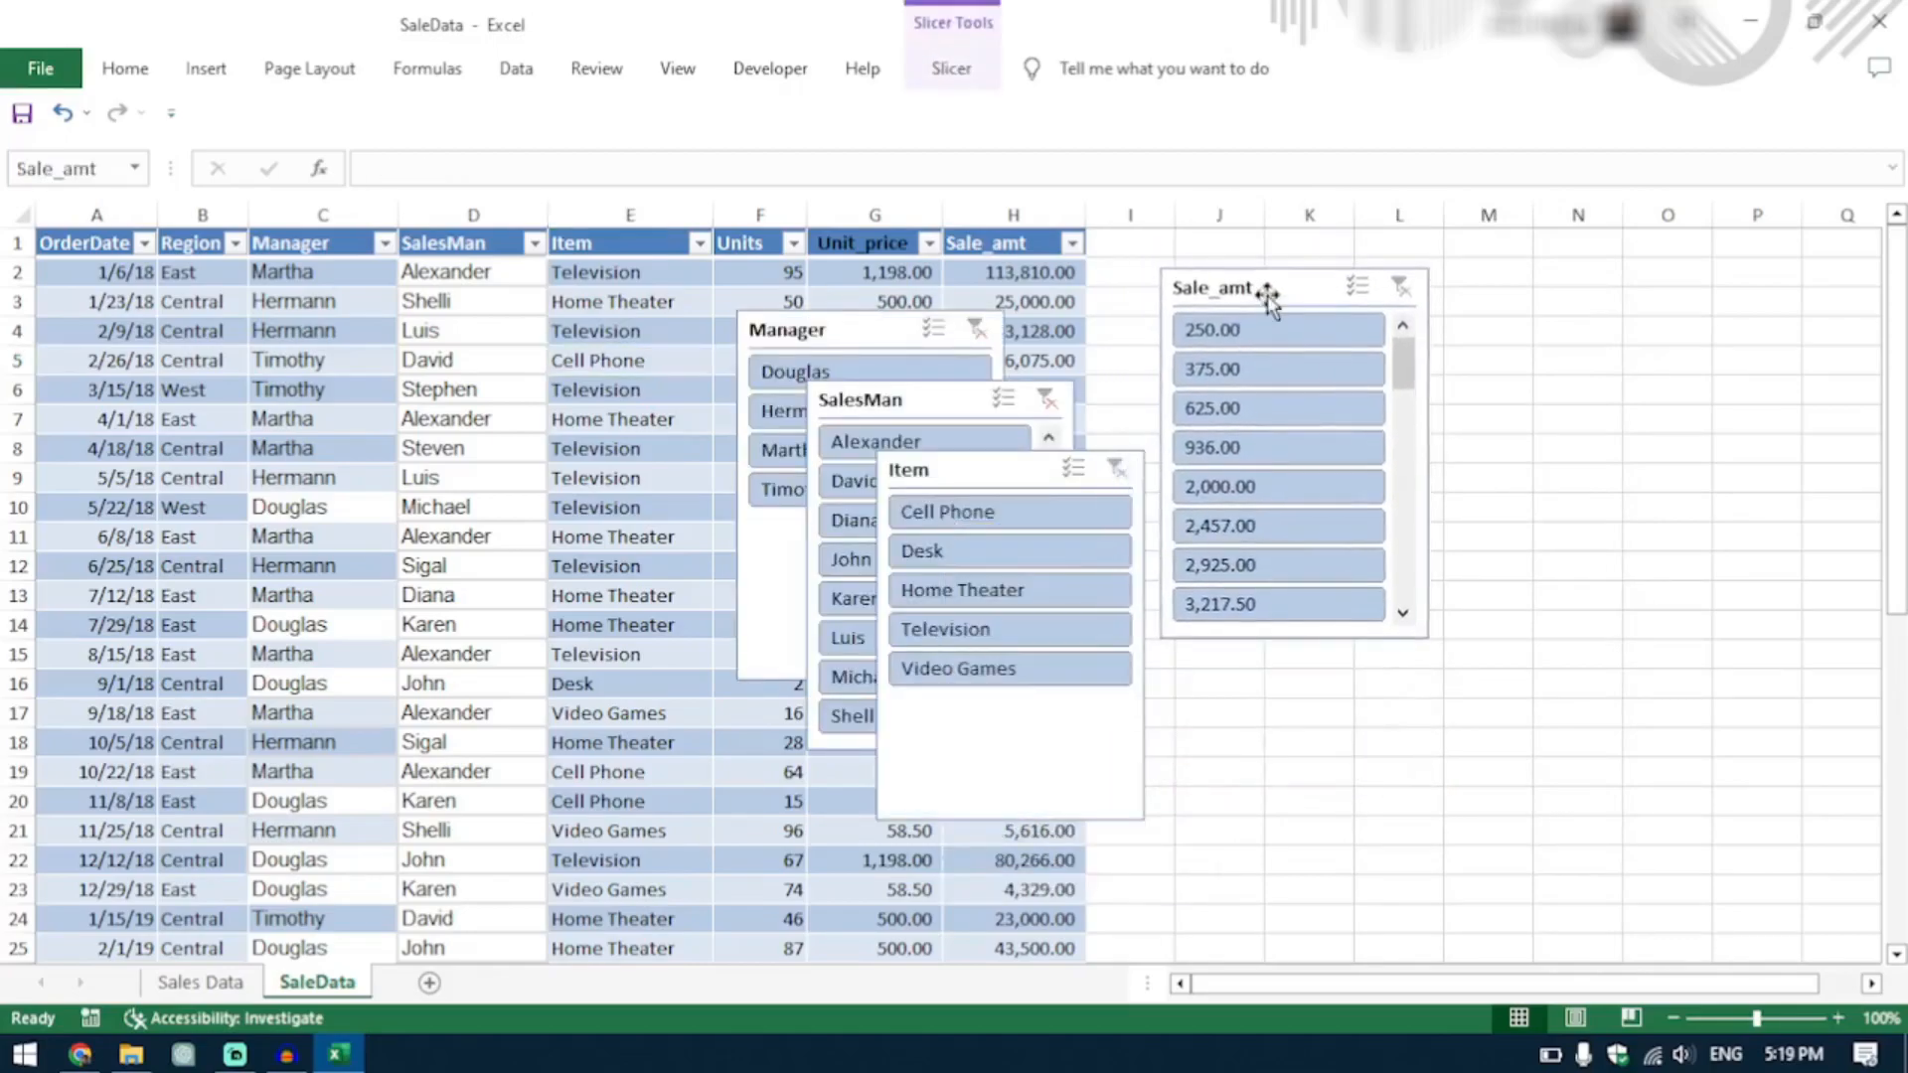
pyautogui.moveTo(975, 460); pyautogui.dragTo(1653, 288)
pyautogui.moveTo(926, 390); pyautogui.dragTo(1273, 656)
pyautogui.moveTo(831, 331); pyautogui.dragTo(1643, 696)
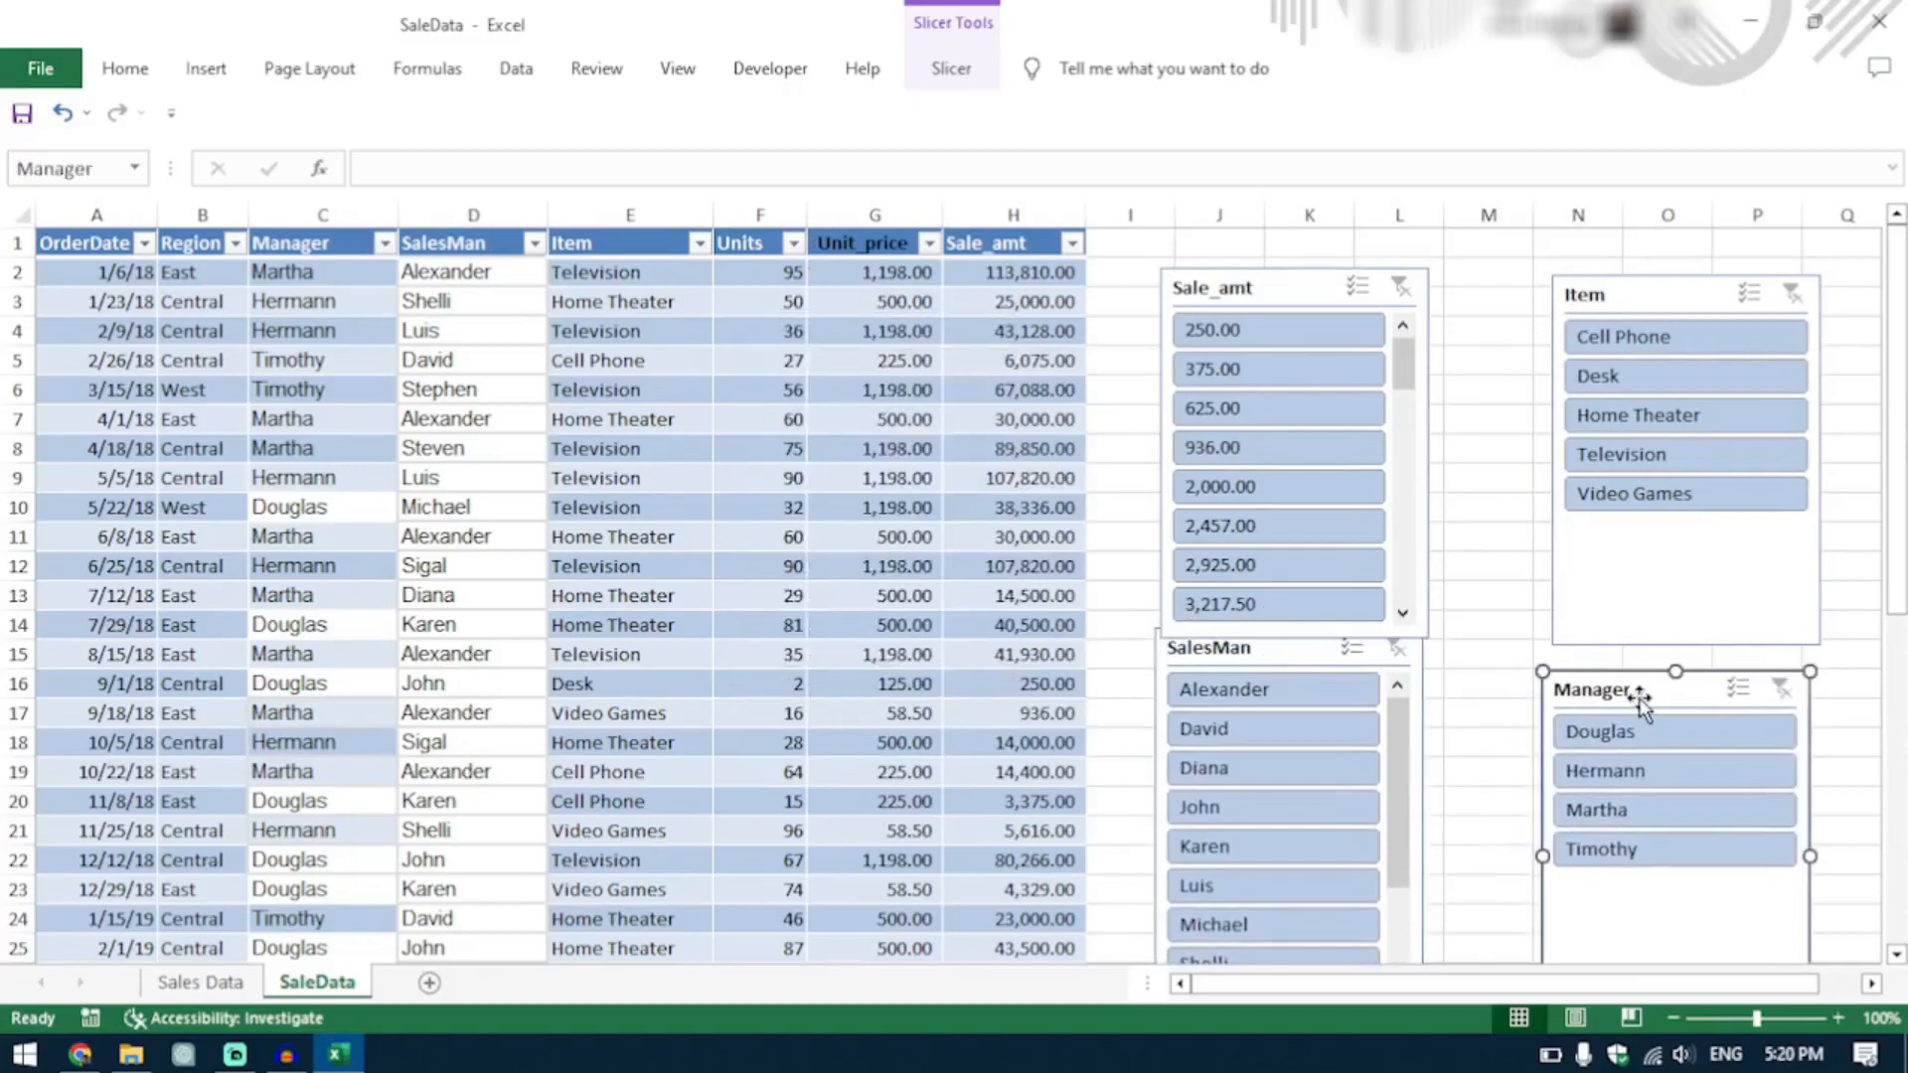
# Use the slicers to filter the table to the first listed manager and the sale amount 4,329.00.
pyautogui.click(1678, 740)
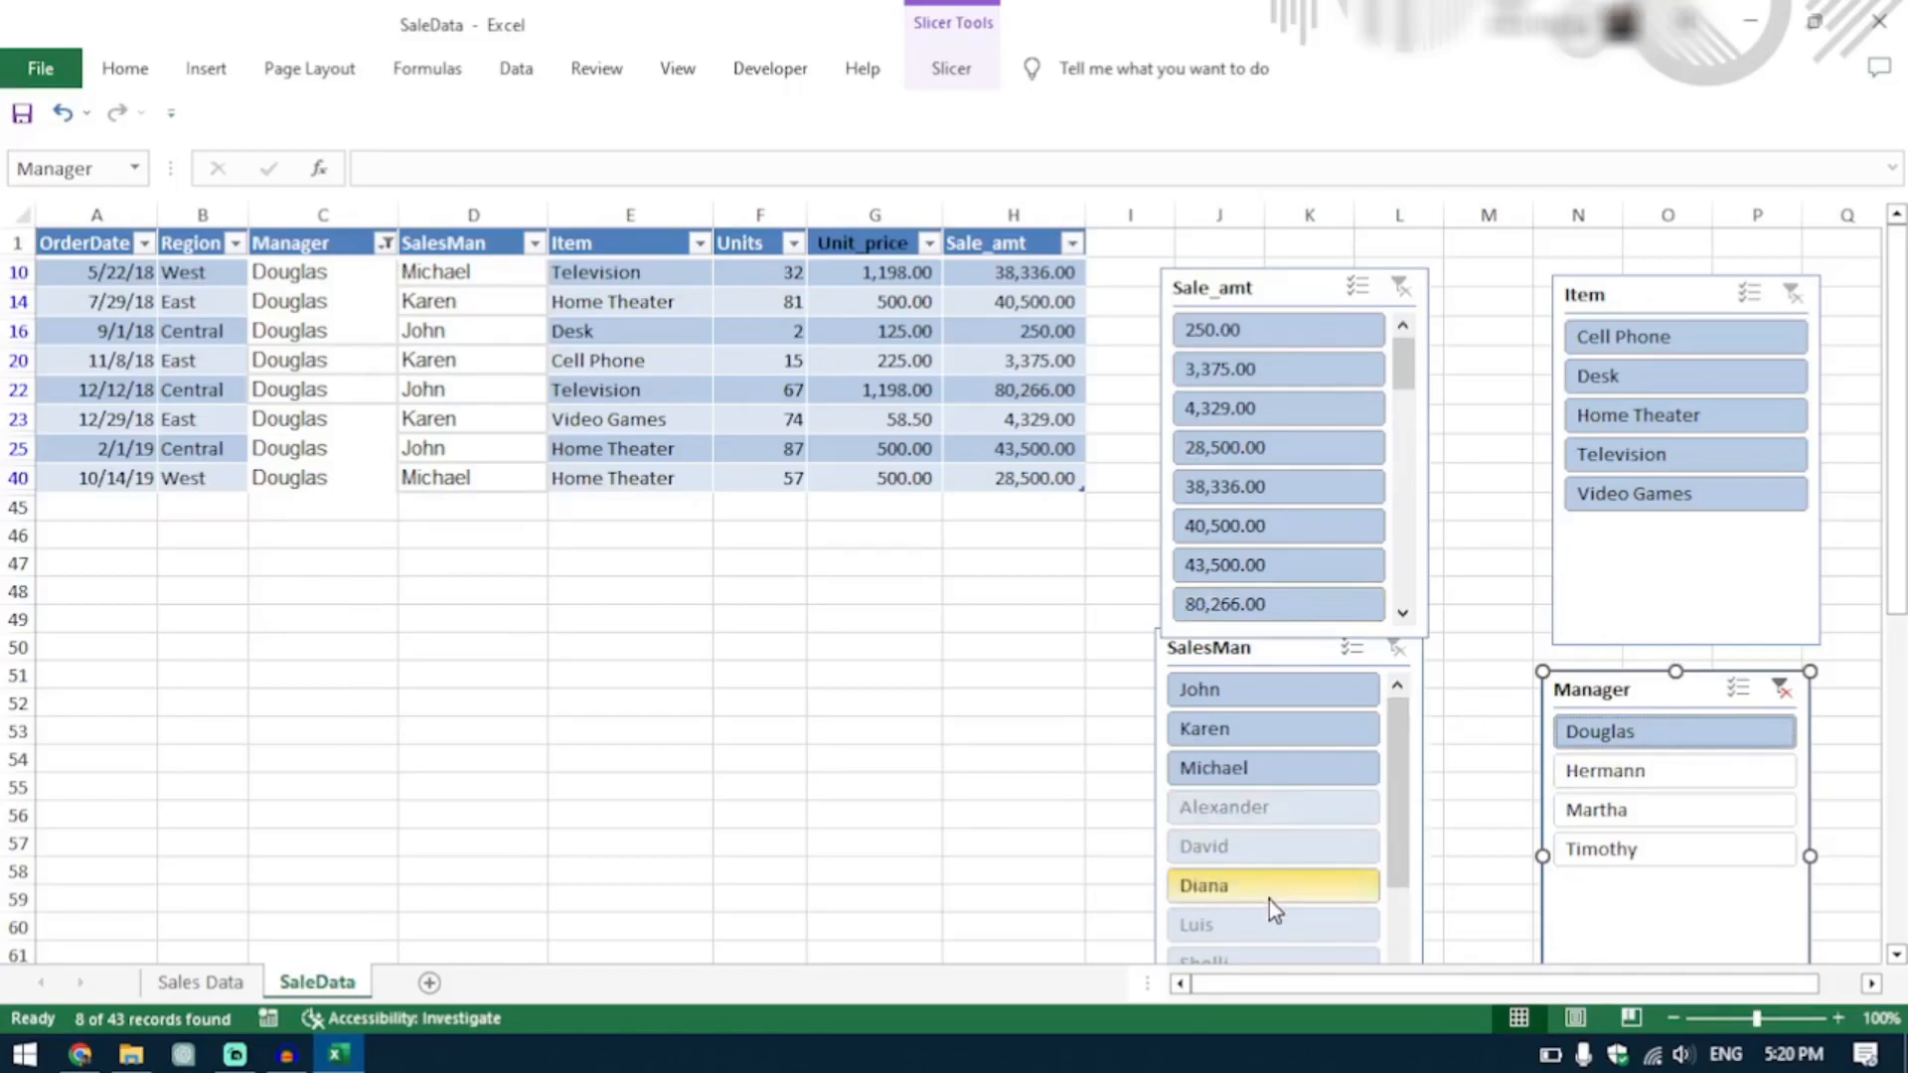
pyautogui.moveTo(1407, 390)
pyautogui.mouseDown()
pyautogui.moveTo(1407, 607)
pyautogui.moveTo(1404, 366)
pyautogui.mouseUp()
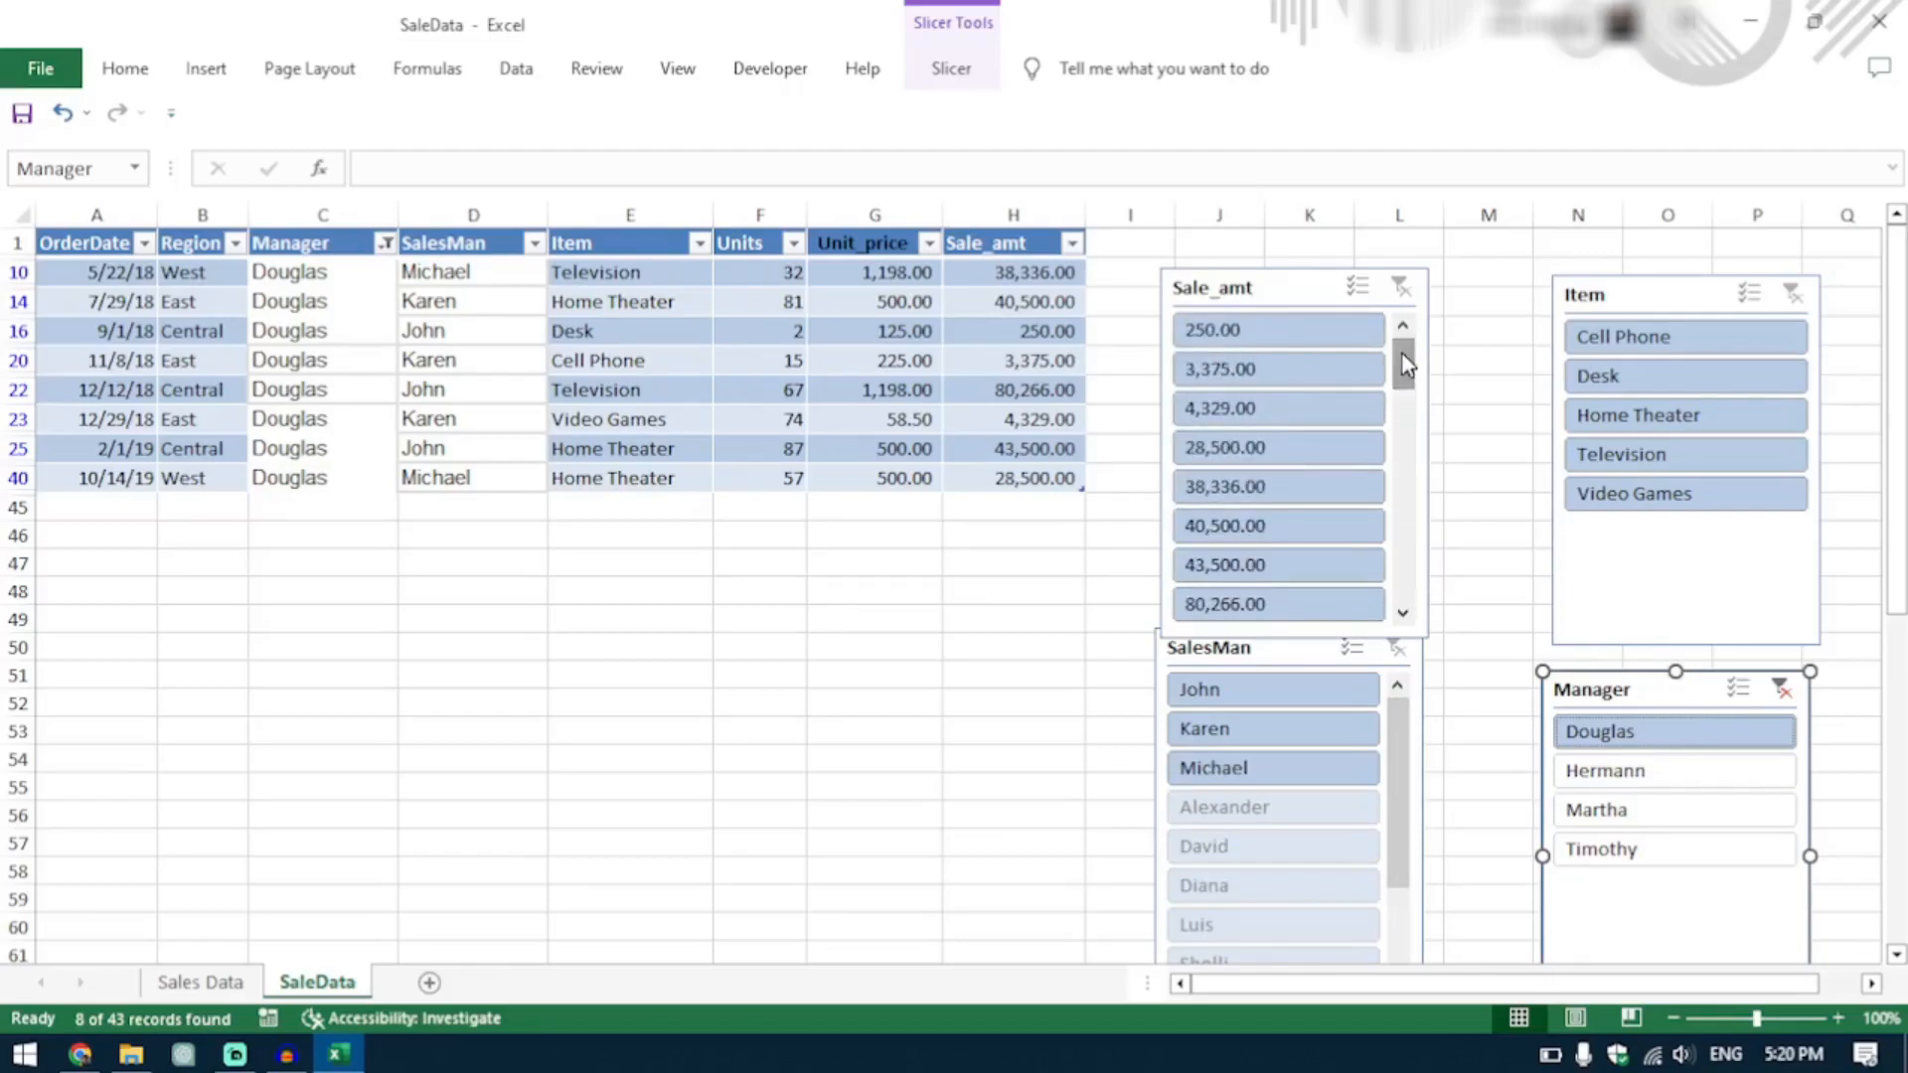
pyautogui.click(1305, 425)
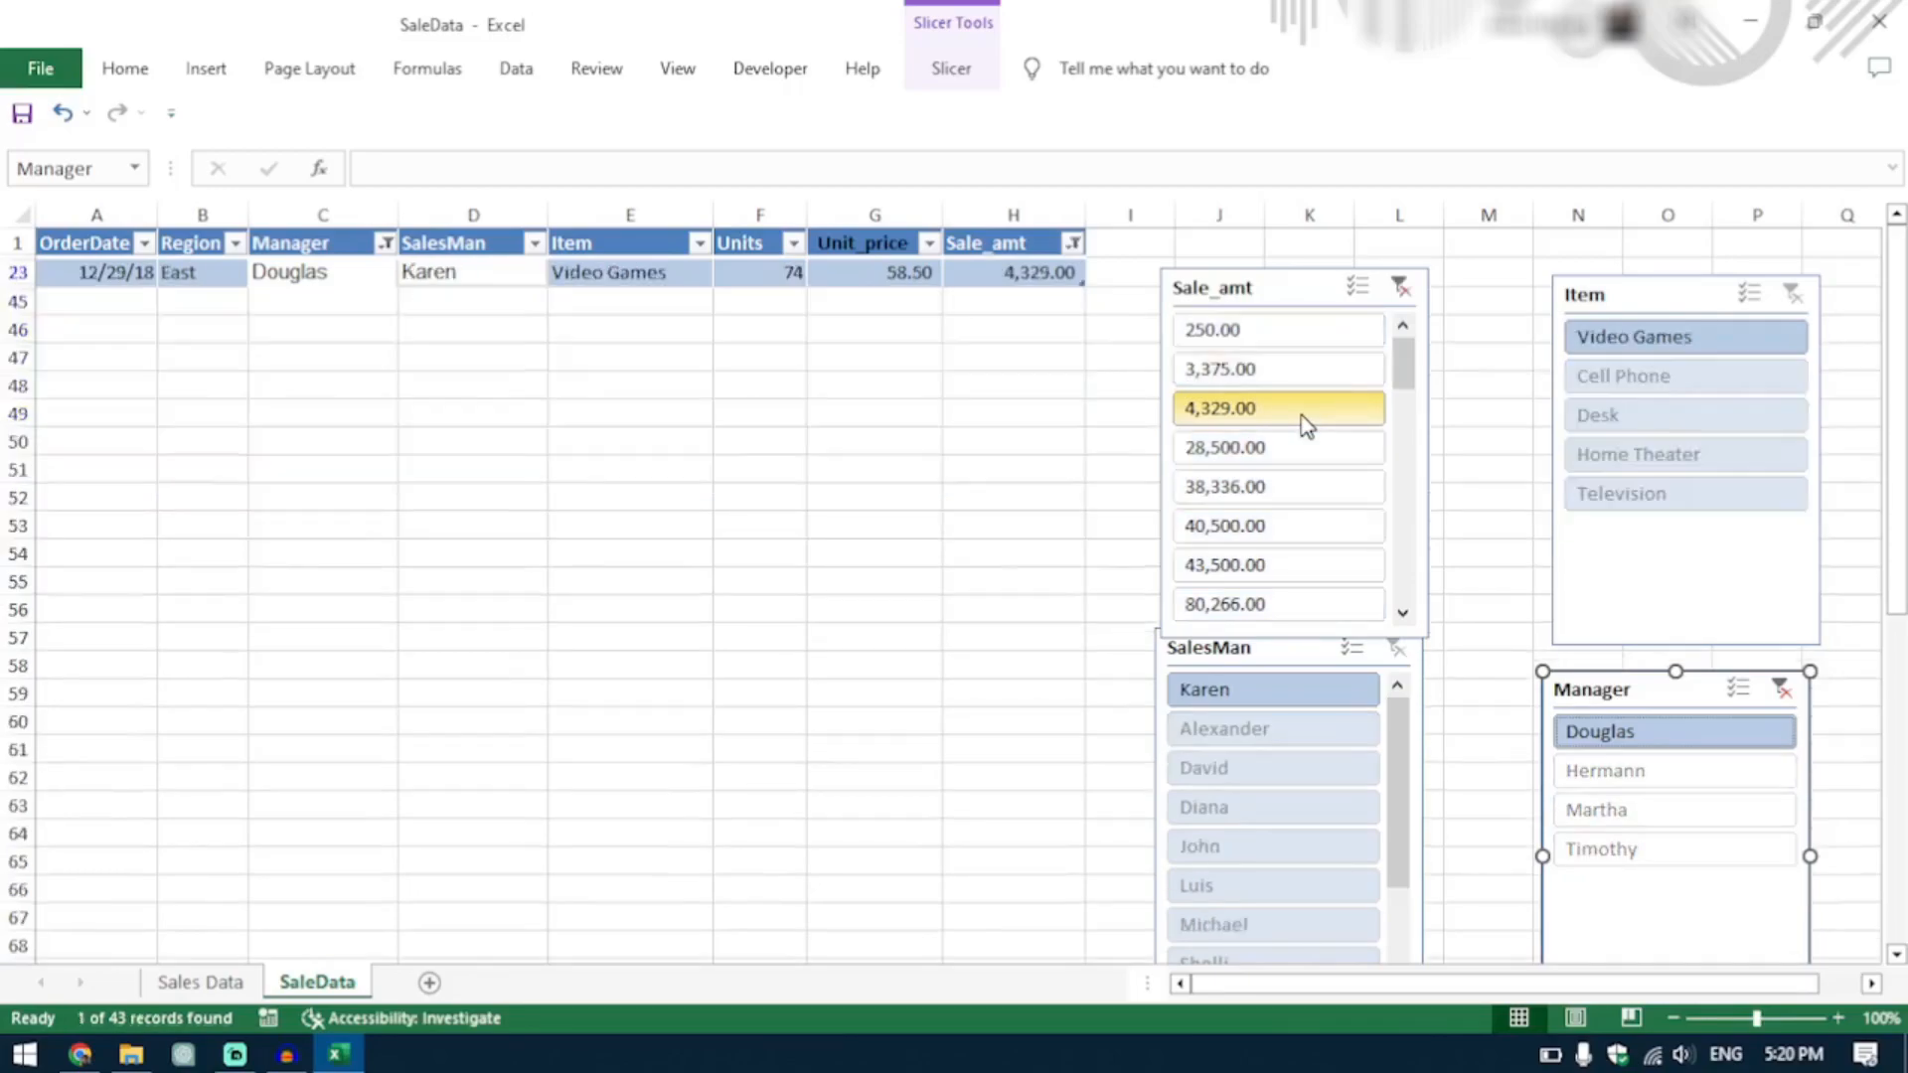